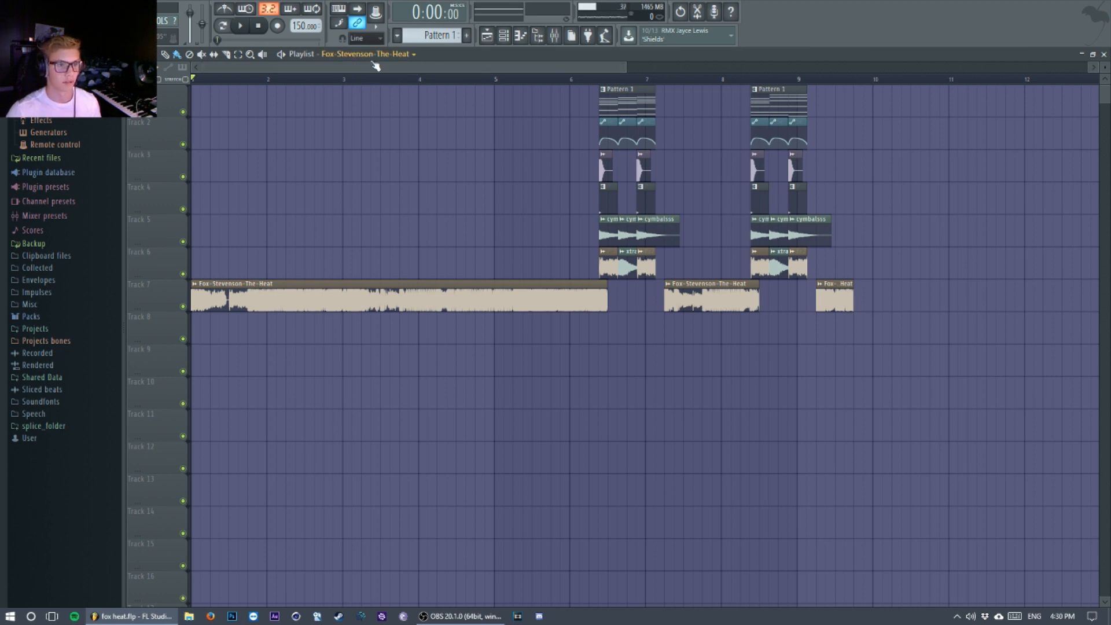
Play the whole playlist arrangement from the start, then audition the section at the first Pattern 1 clip
{"action": "scroll", "coordinate": [377, 67], "scroll_direction": "up", "scroll_amount": 1}
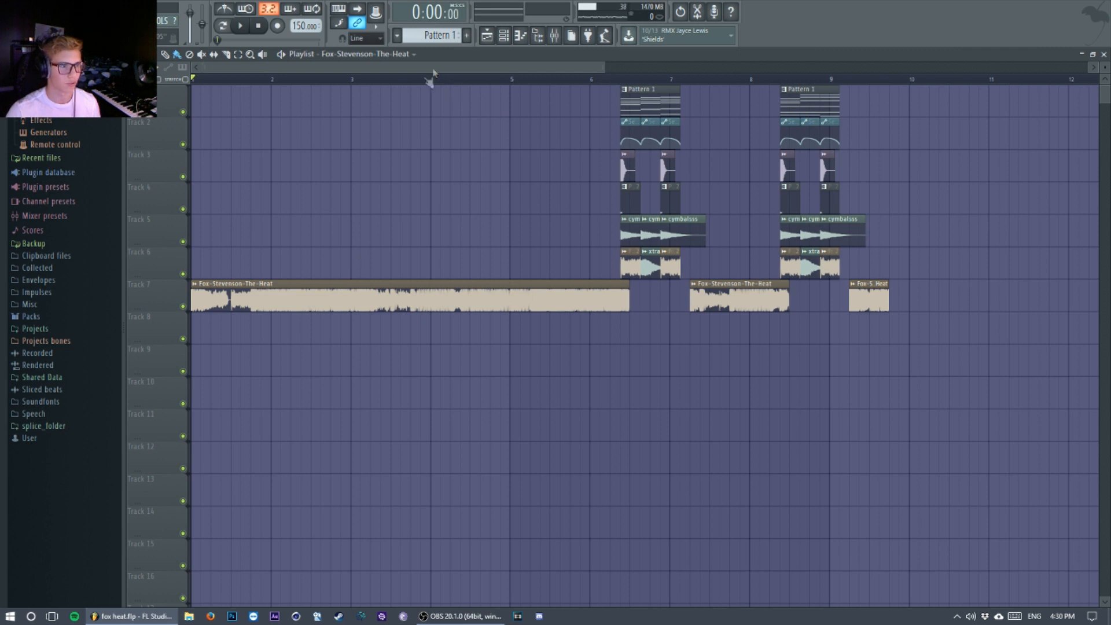
{"action": "key", "text": "space"}
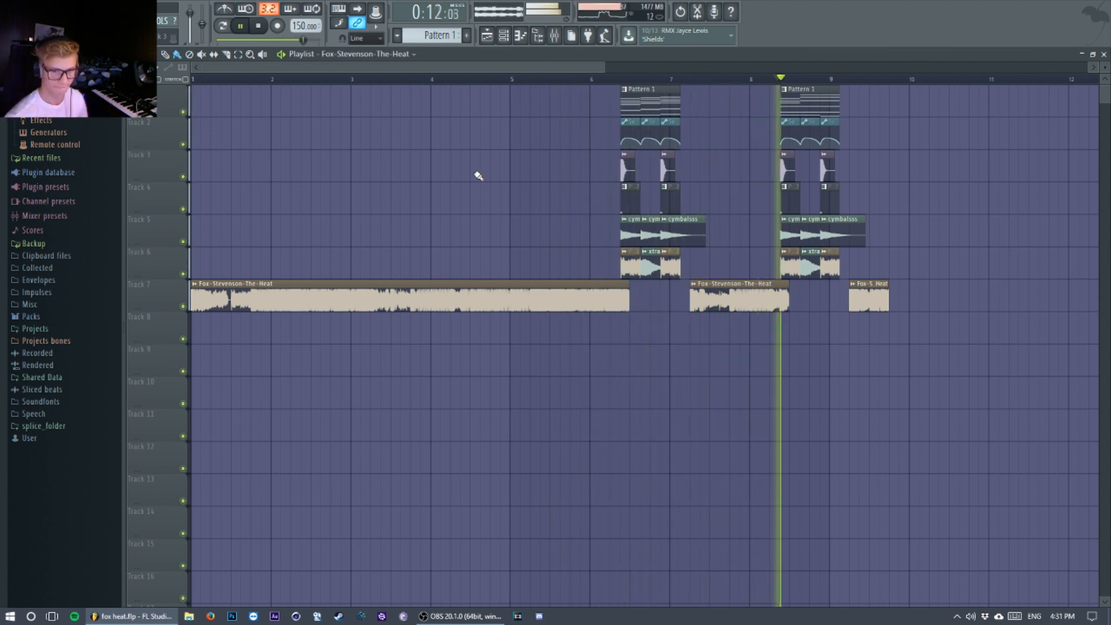
{"action": "key", "text": "space"}
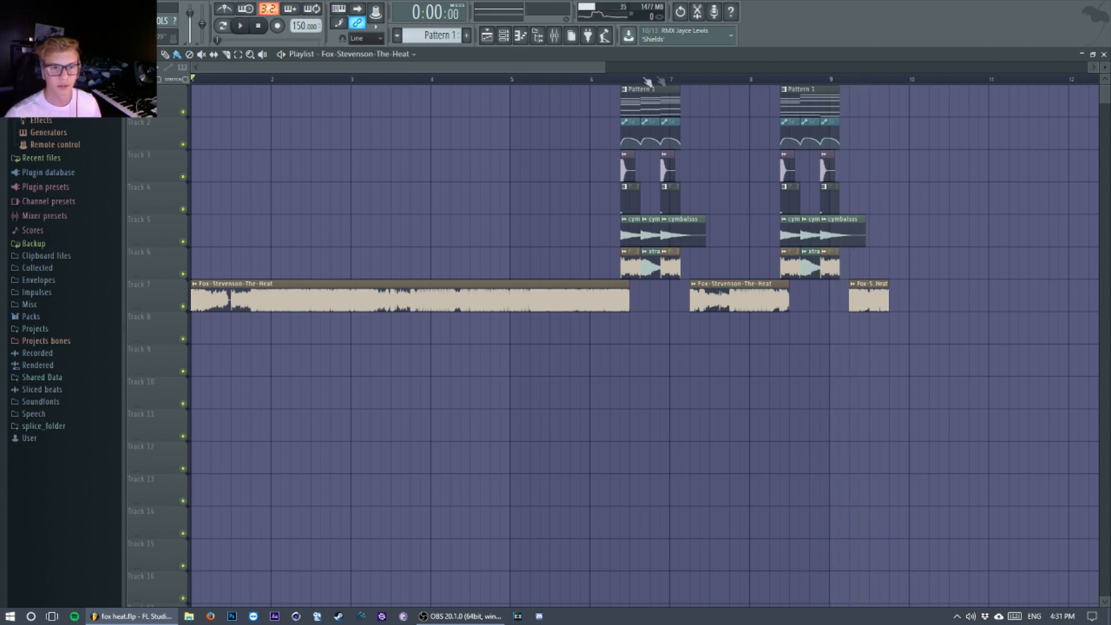
{"action": "left_click", "coordinate": [627, 81]}
{"action": "left_click", "coordinate": [680, 80]}
{"action": "key", "text": "space"}
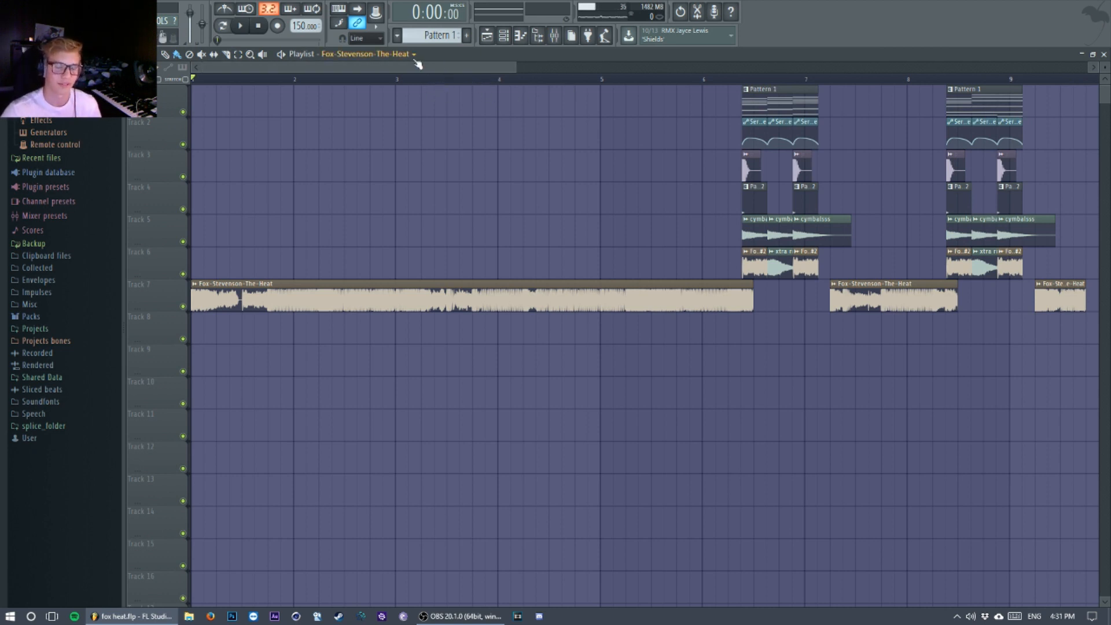
Open the Serum_x64 channel's synth from the channel rack to view its patch, then close the synth and the rack
{"action": "left_click", "coordinate": [504, 35]}
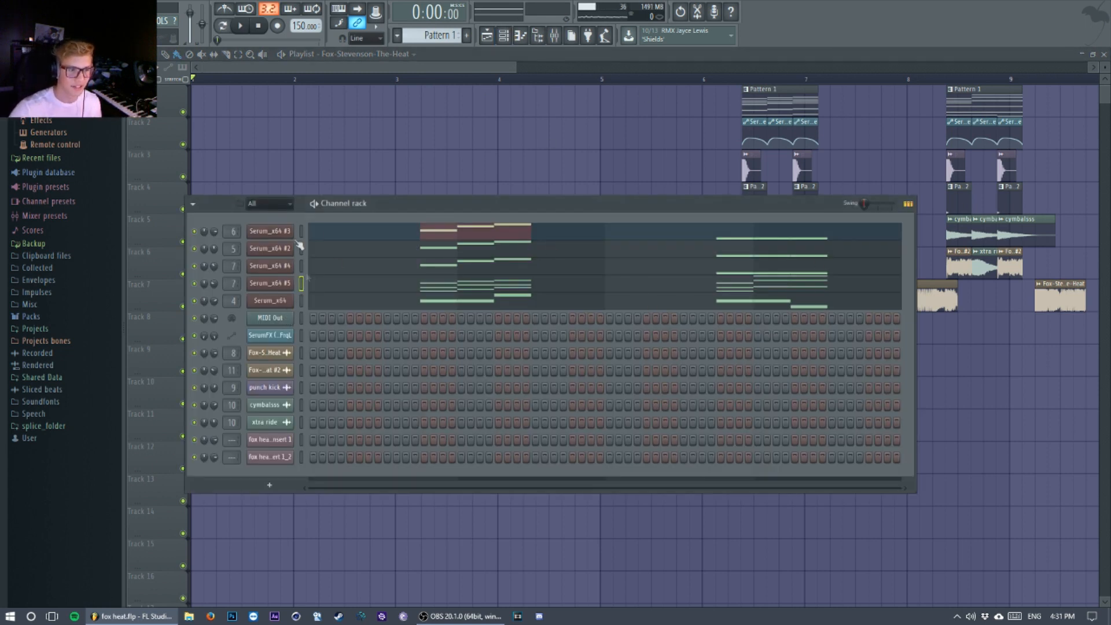
{"action": "left_click", "coordinate": [281, 303]}
{"action": "left_click_drag", "start_coordinate": [429, 121], "coordinate": [576, 111]}
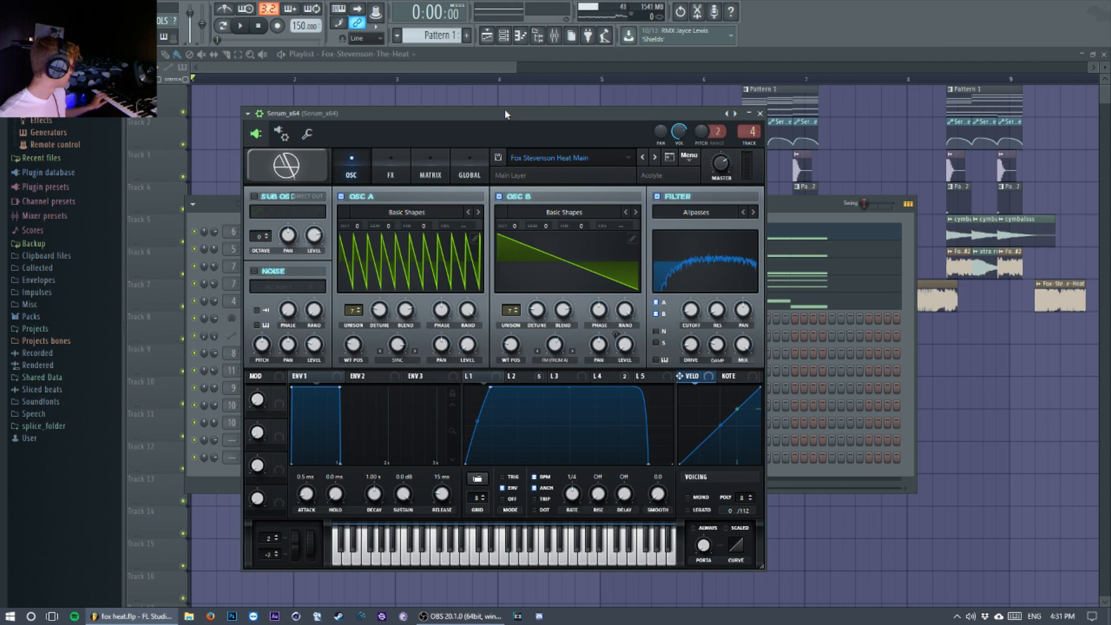
{"action": "left_click", "coordinate": [760, 114]}
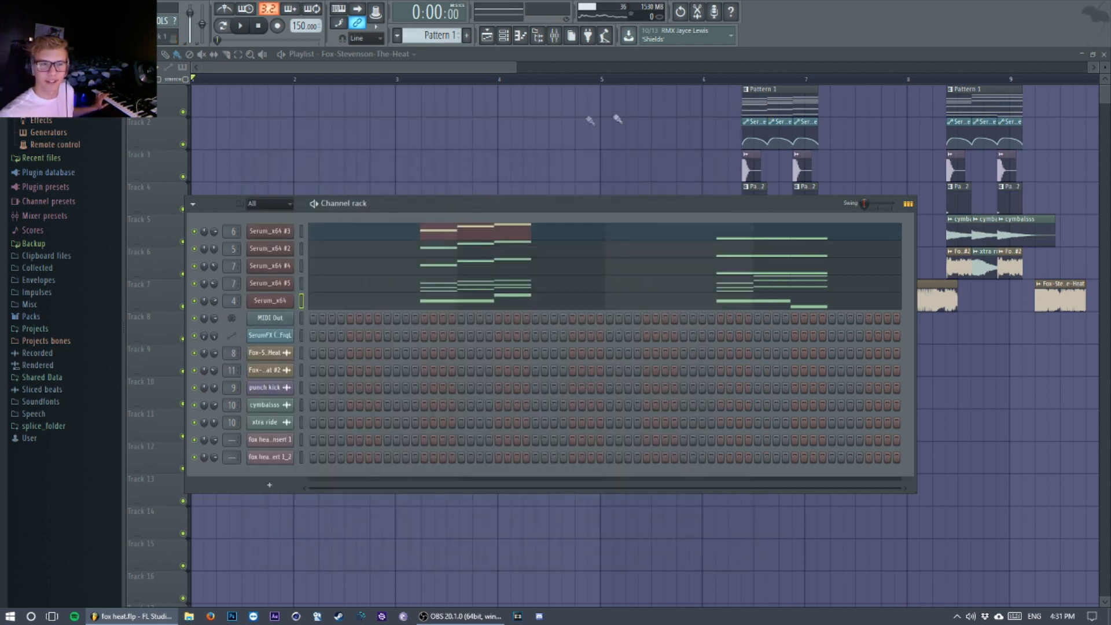
{"action": "key", "text": "F6"}
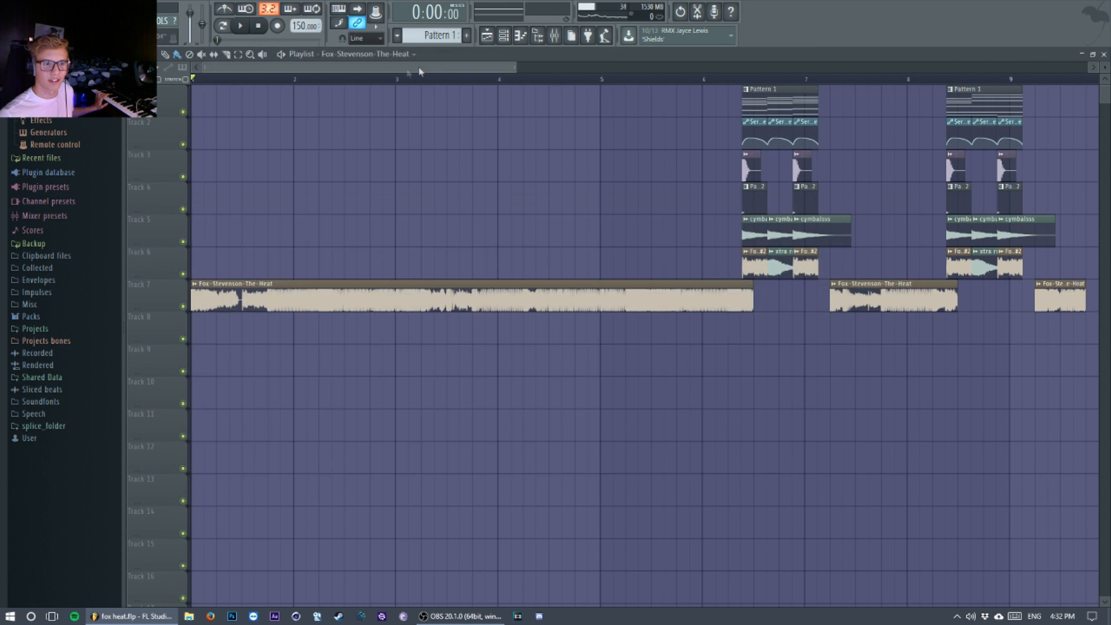
Move the playback position to just before the first Pattern 1 clip and audition the section
{"action": "left_click", "coordinate": [740, 80]}
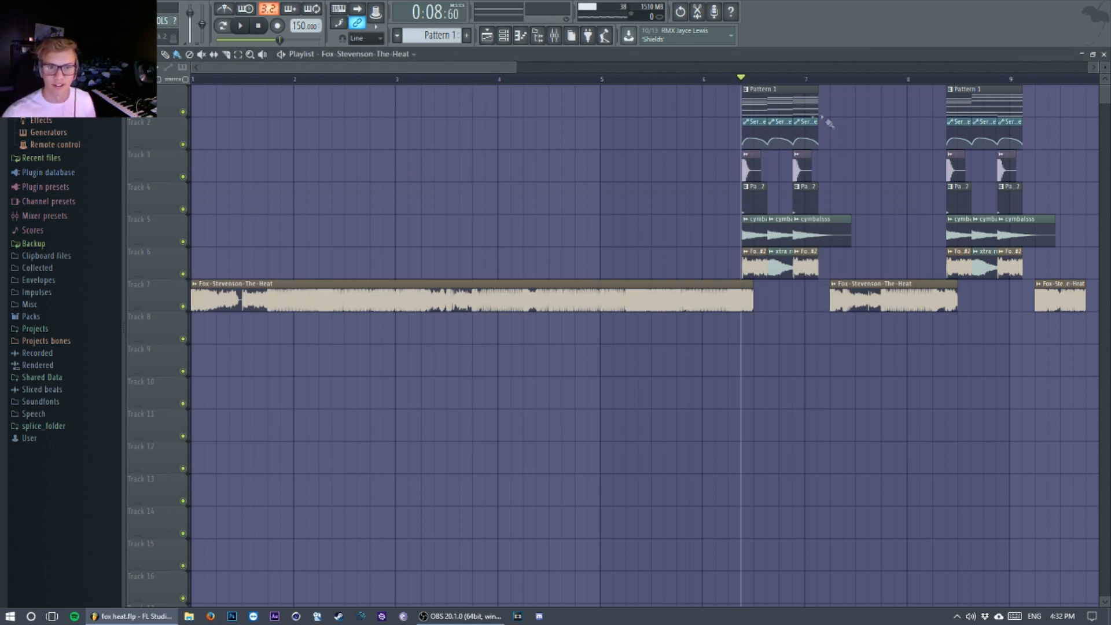
{"action": "left_click", "coordinate": [729, 80]}
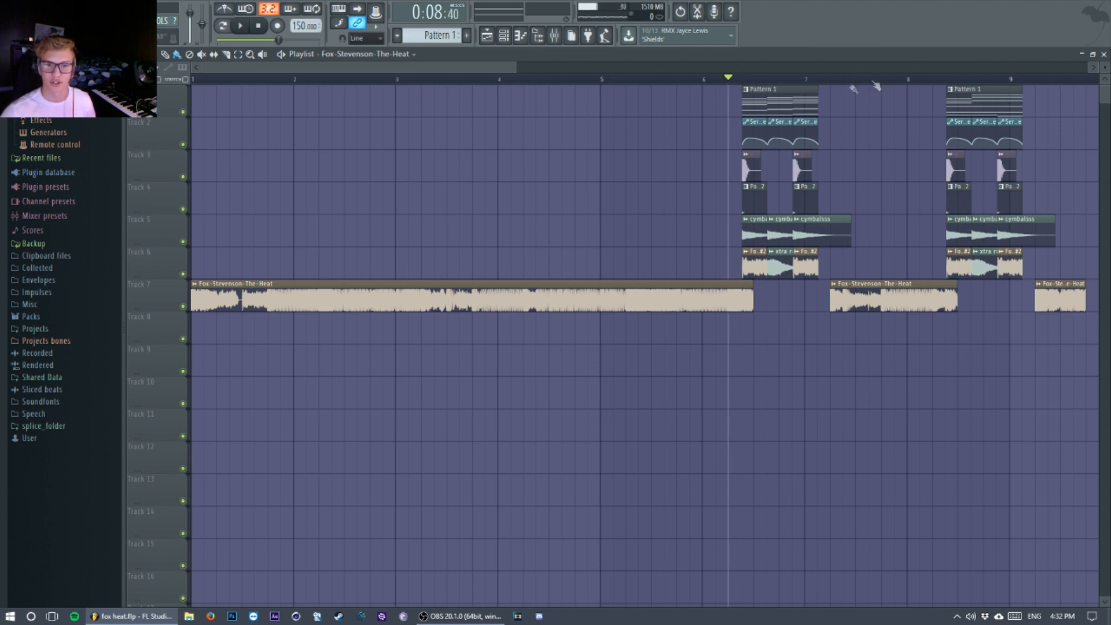
{"action": "key", "text": "space"}
{"action": "key", "text": "space"}
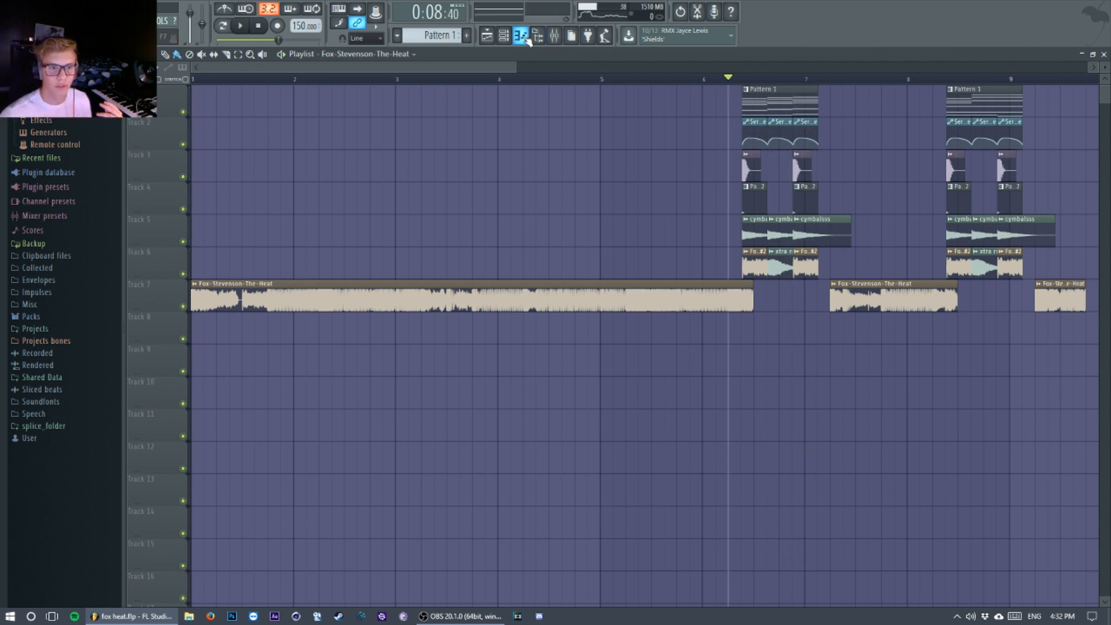
Solo the Serum_x64 #5 channel in the channel rack and listen to that layer alone
{"action": "left_click", "coordinate": [505, 36]}
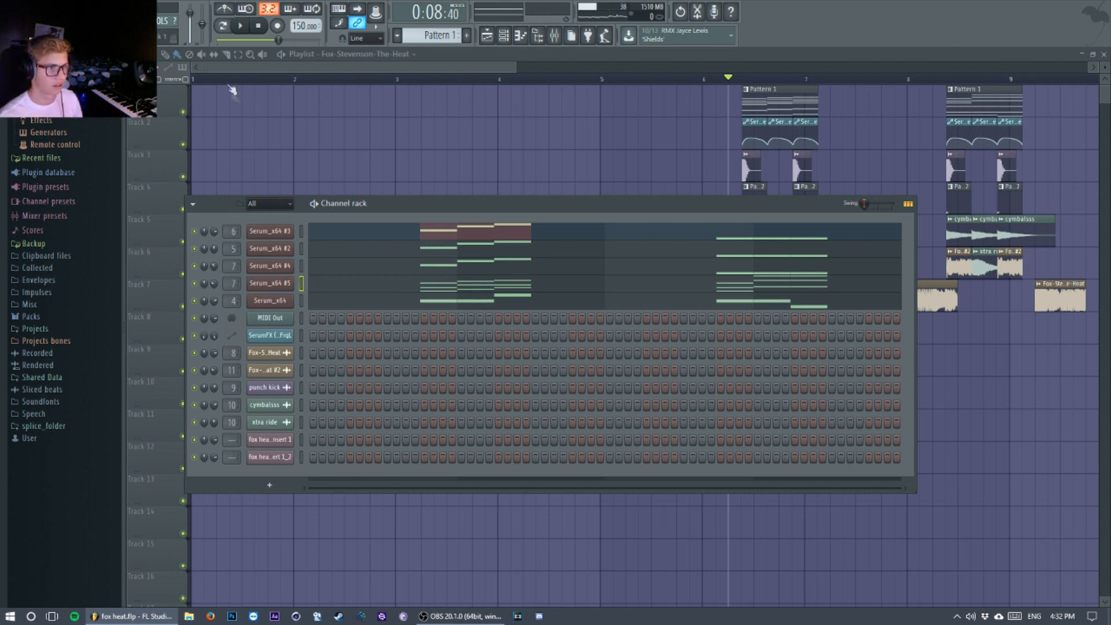
{"action": "right_click", "coordinate": [193, 284]}
{"action": "left_click", "coordinate": [206, 293]}
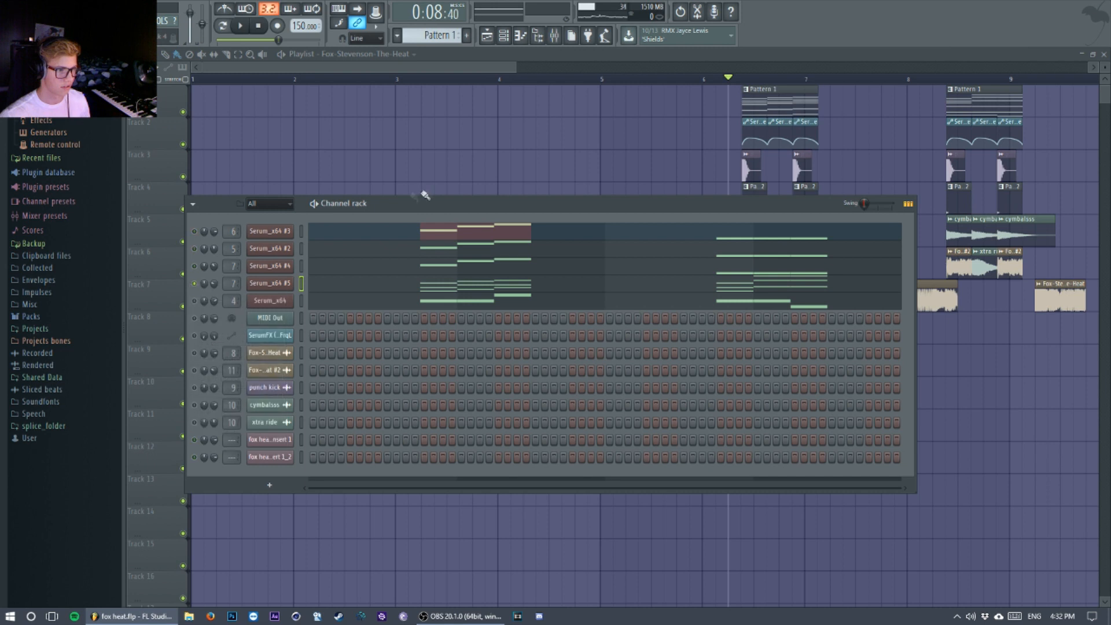
{"action": "left_click_drag", "start_coordinate": [452, 212], "coordinate": [411, 222]}
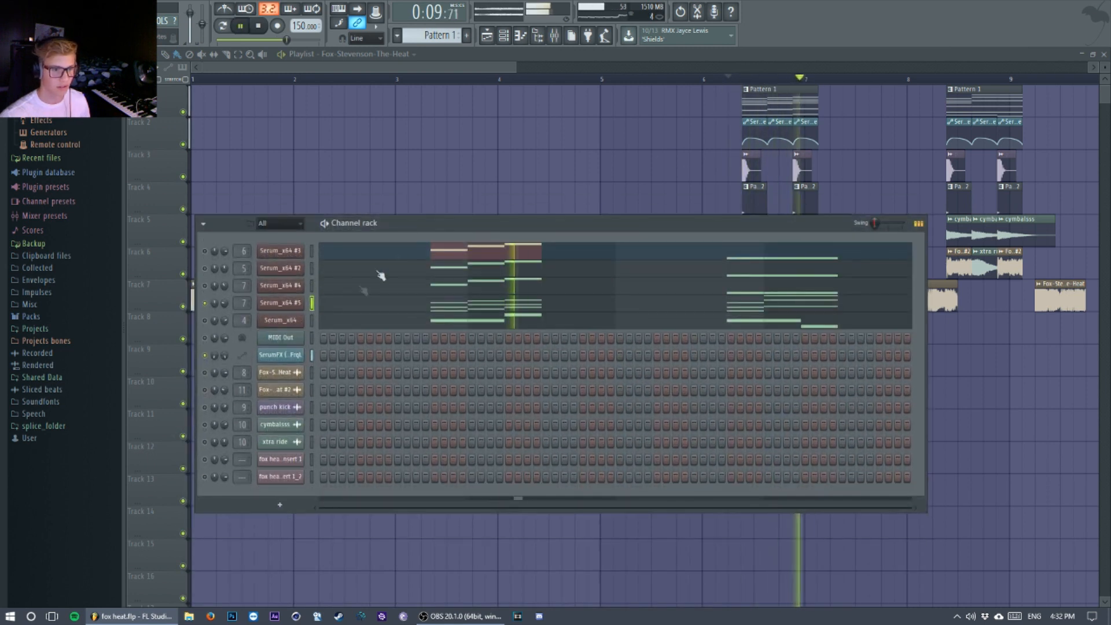
{"action": "key", "text": "space"}
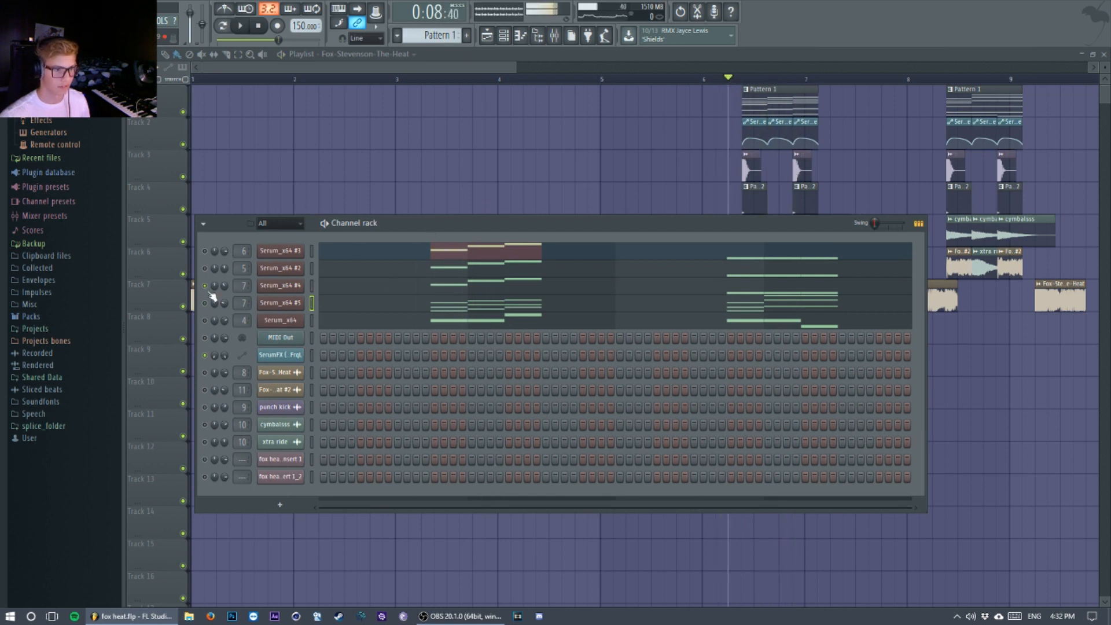
Audition the Serum_x64 #4, #2 and #3 layers one at a time by soloing each channel
{"action": "key", "text": "space"}
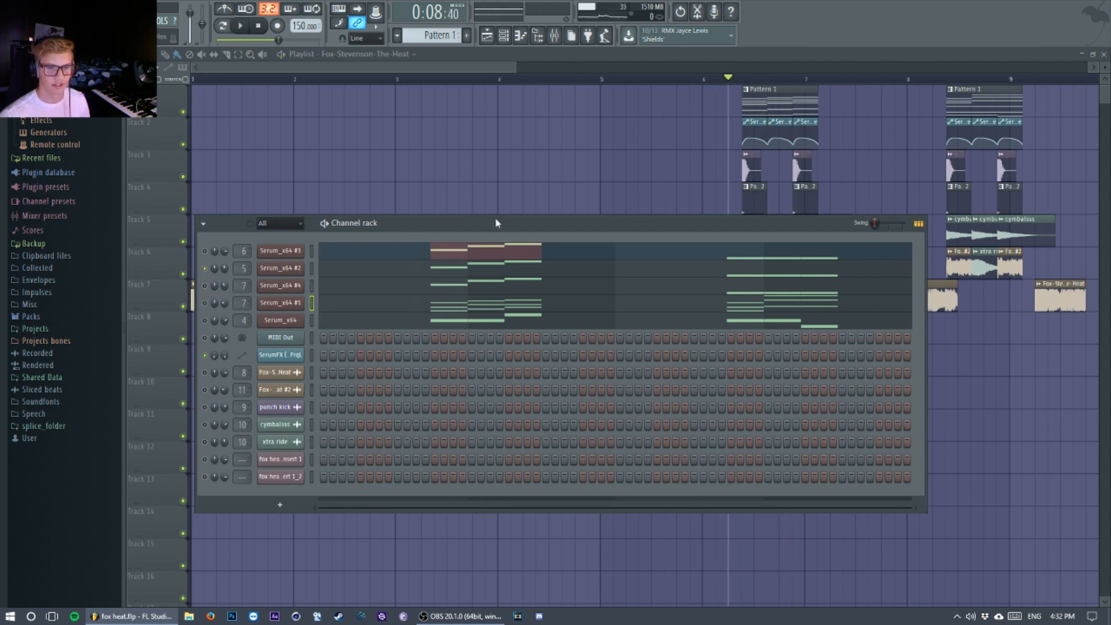
{"action": "key", "text": "space"}
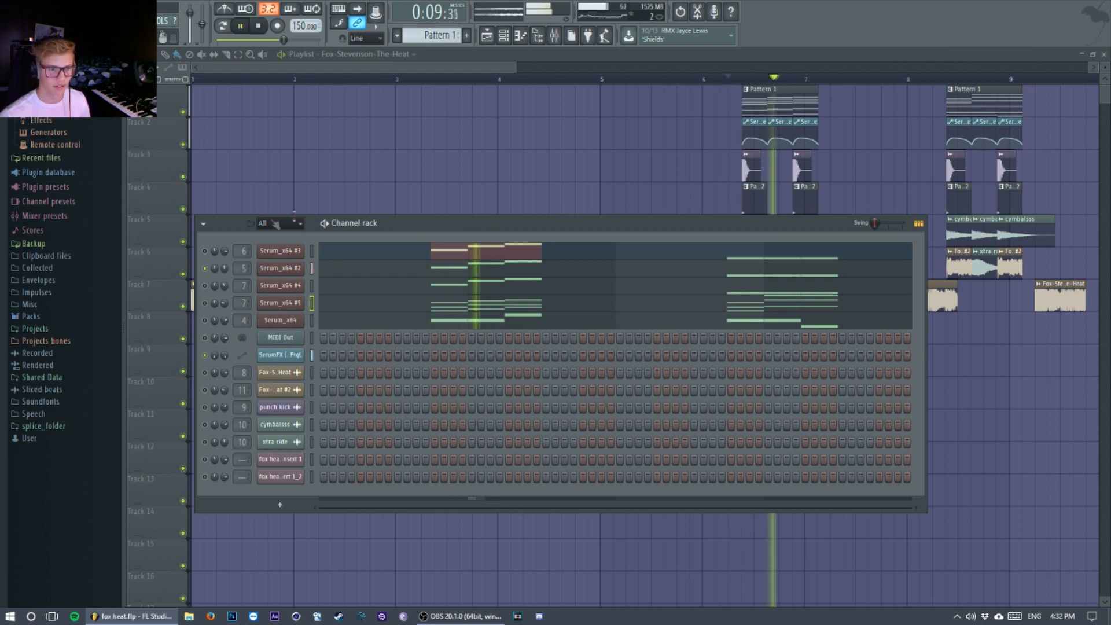
{"action": "key", "text": "space"}
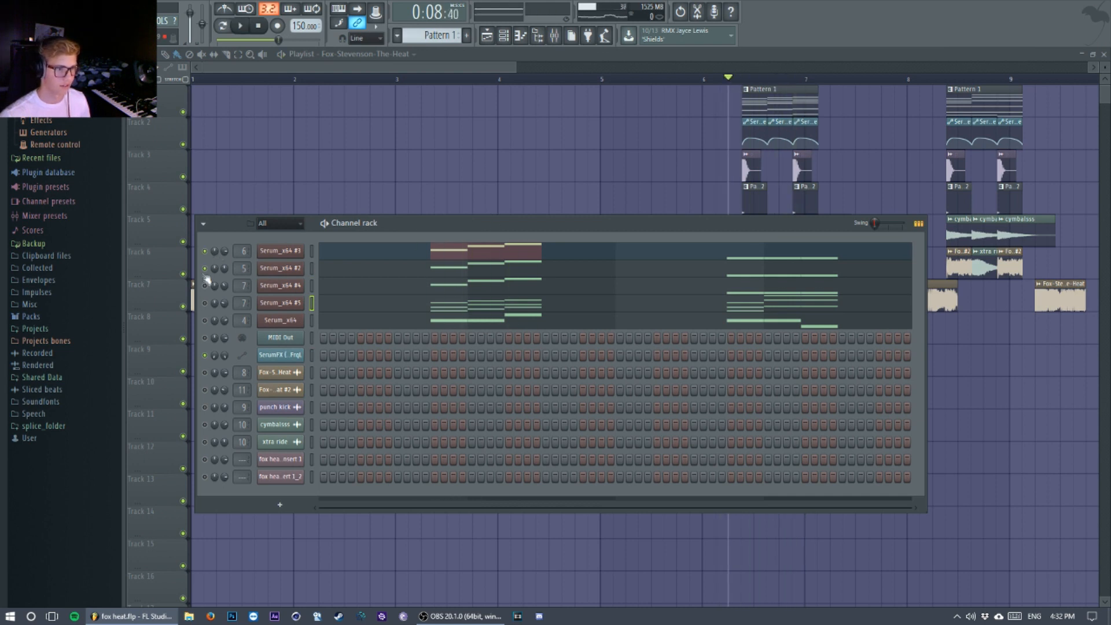
{"action": "key", "text": "space"}
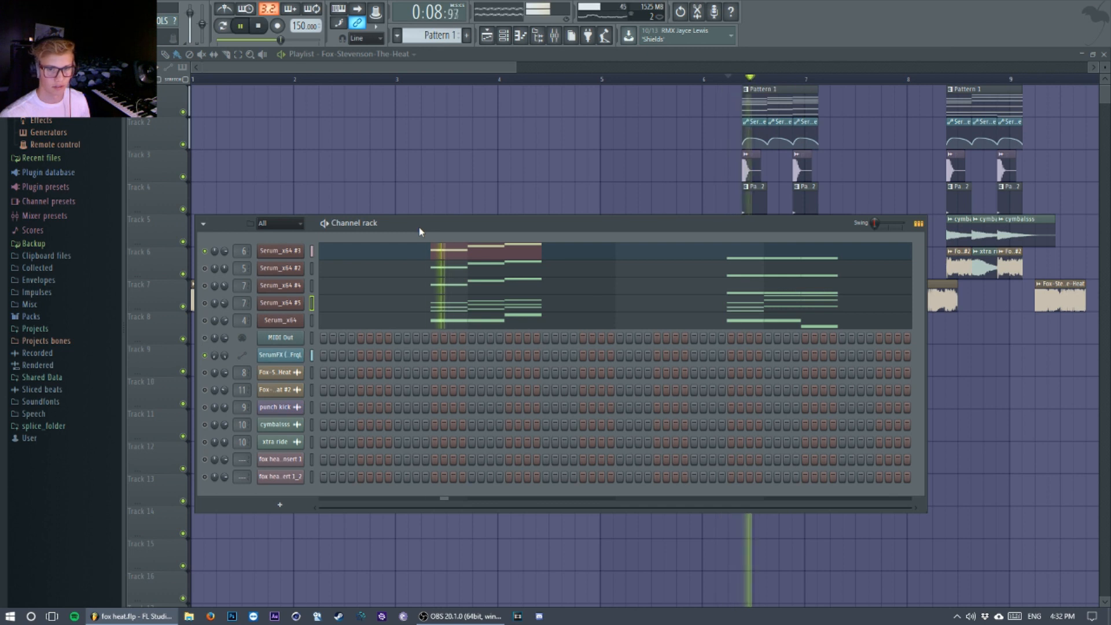
{"action": "key", "text": "space"}
Unsolo Serum_x64 #3 so all channels are active, play the full mix and close the channel rack
{"action": "right_click", "coordinate": [211, 254]}
{"action": "left_click", "coordinate": [211, 253]}
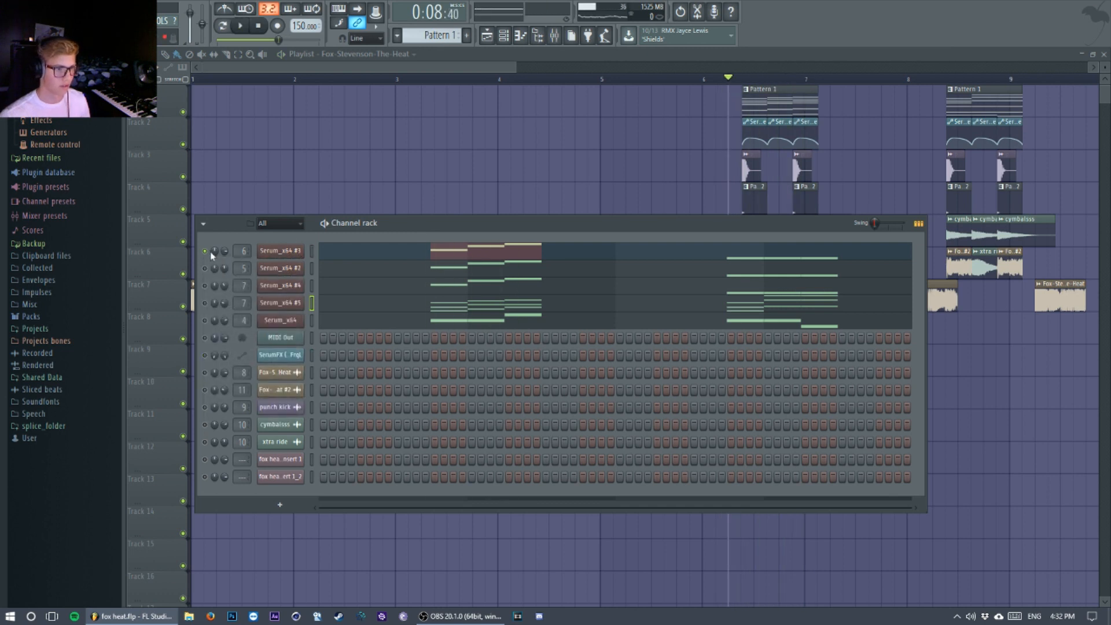
{"action": "right_click", "coordinate": [207, 252]}
{"action": "left_click", "coordinate": [229, 261]}
{"action": "key", "text": "space"}
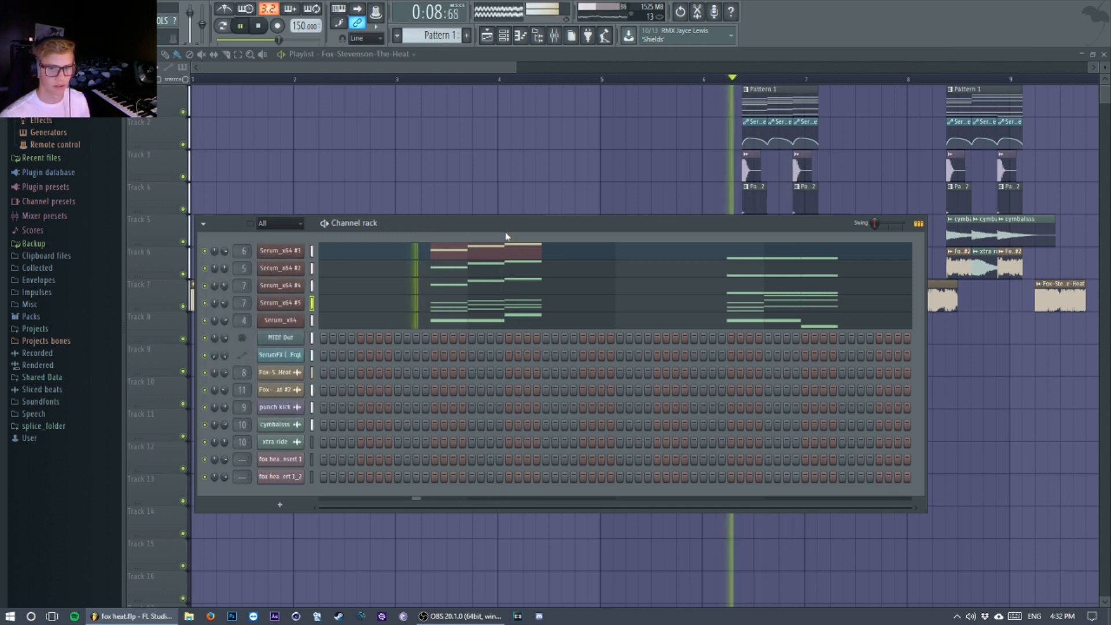
{"action": "key", "text": "space"}
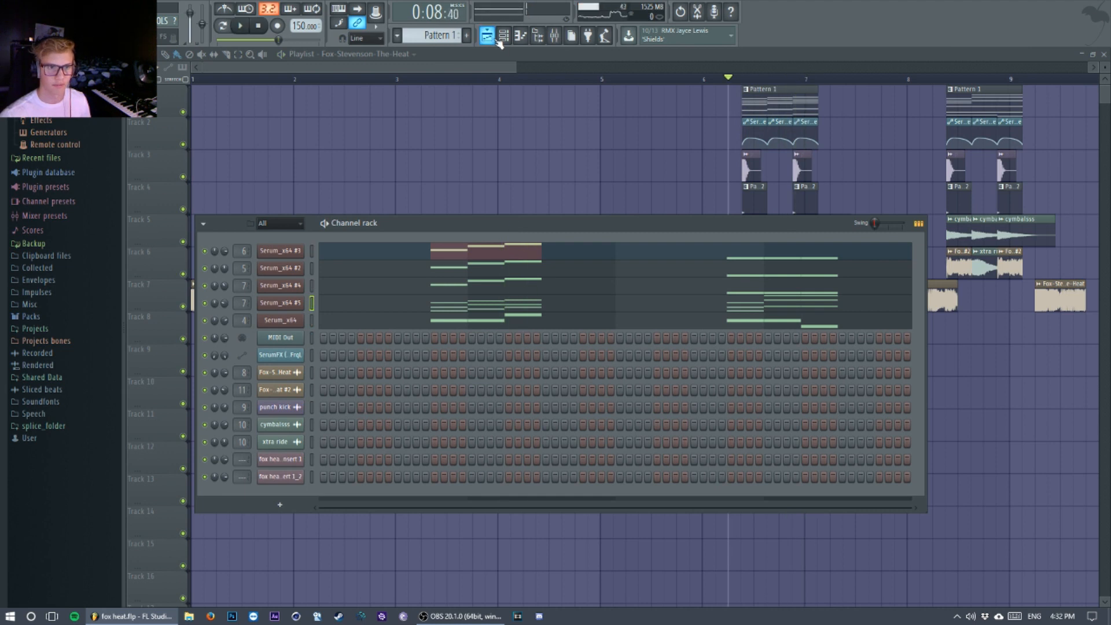
{"action": "key", "text": "F6"}
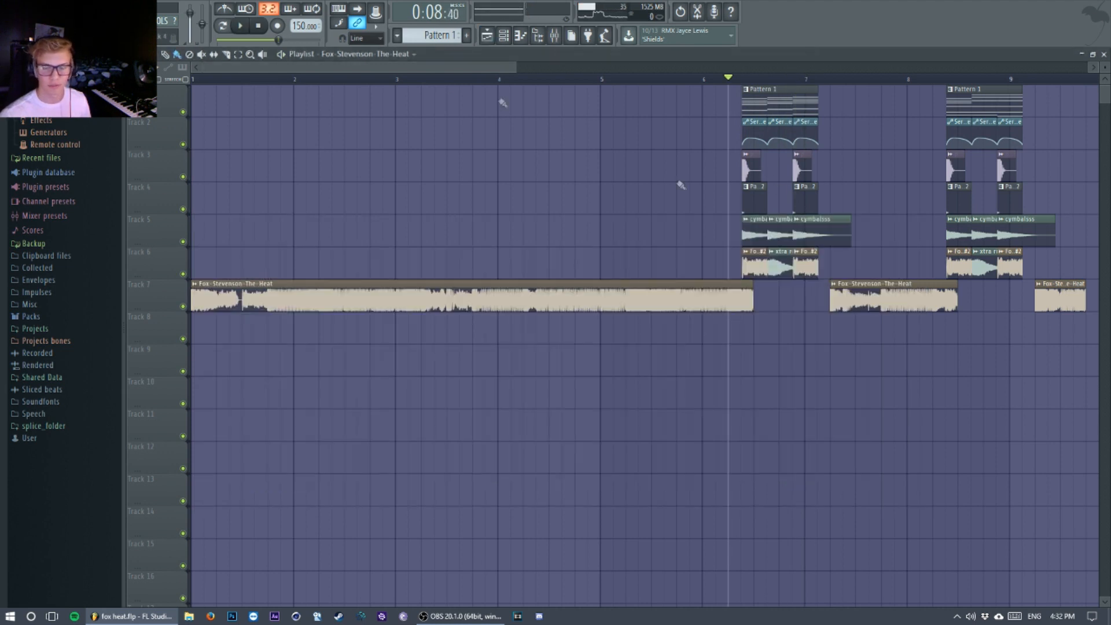
View the mixer with the effect chain on the Serum_x64 insert, then close the mixer
{"action": "mouse_move", "coordinate": [205, 68]}
{"action": "left_mouse_down"}
{"action": "mouse_move", "coordinate": [275, 81]}
{"action": "mouse_move", "coordinate": [203, 75]}
{"action": "left_mouse_up"}
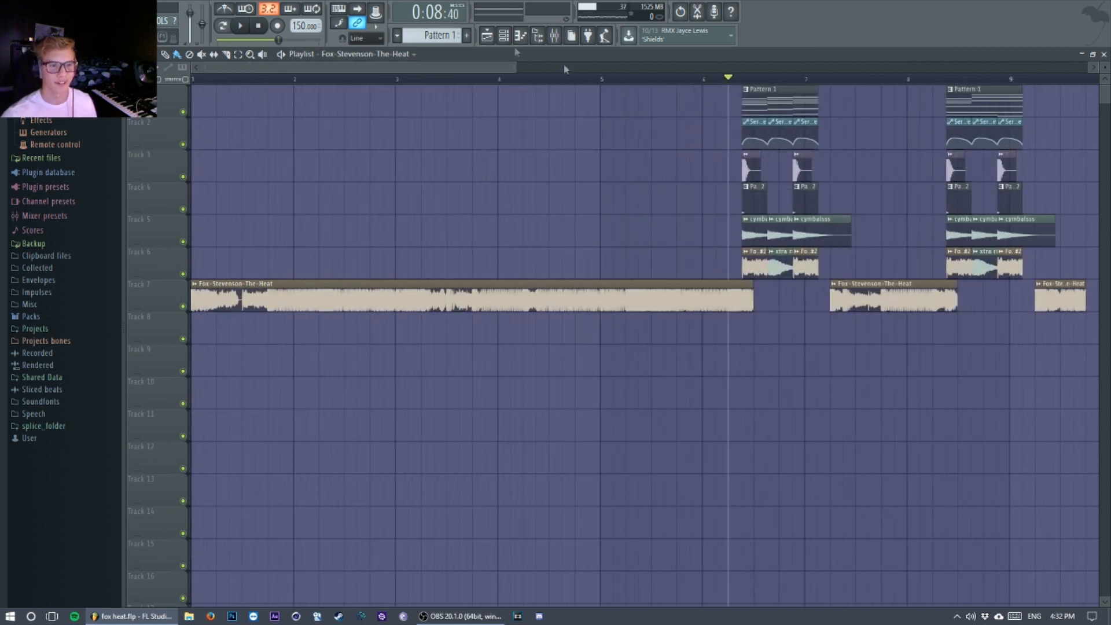
{"action": "key", "text": "F9"}
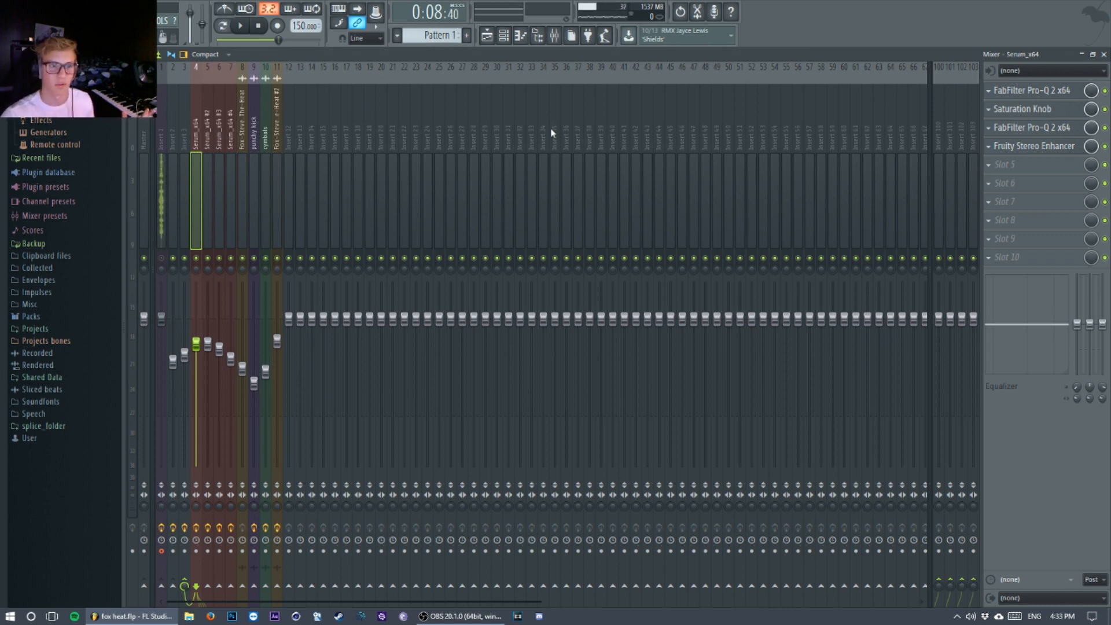
{"action": "key", "text": "F9"}
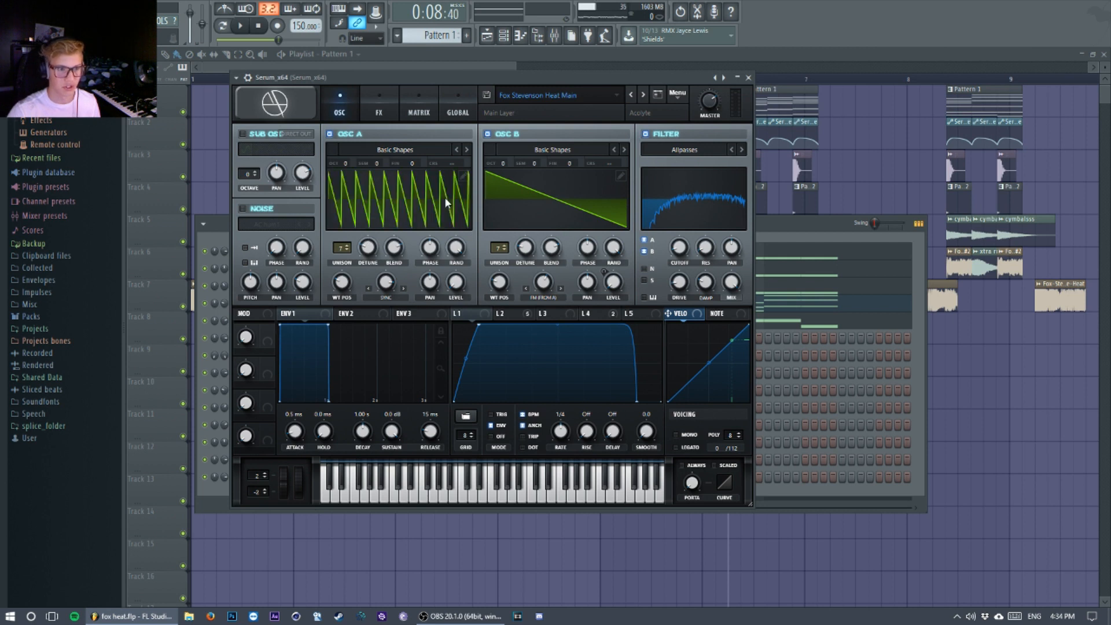
Toggle oscillator A's waveform display to 3D and back, and select the Basic Shapes wavetable from the Analog category
{"action": "left_click", "coordinate": [419, 189]}
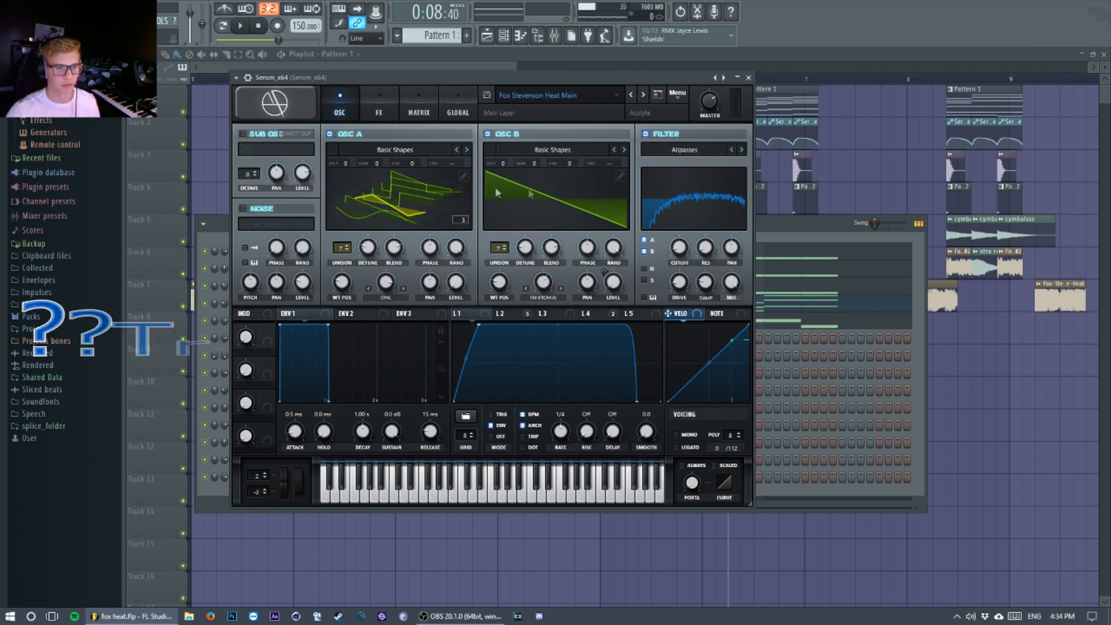
{"action": "left_click", "coordinate": [450, 197]}
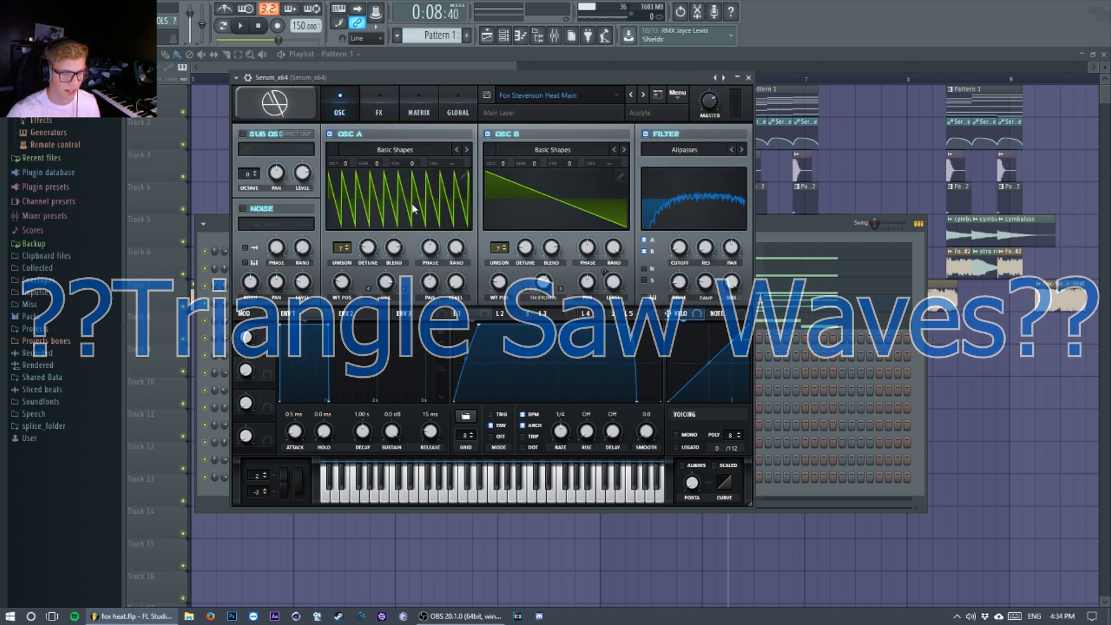
{"action": "left_click", "coordinate": [446, 152]}
{"action": "mouse_move", "coordinate": [405, 164]}
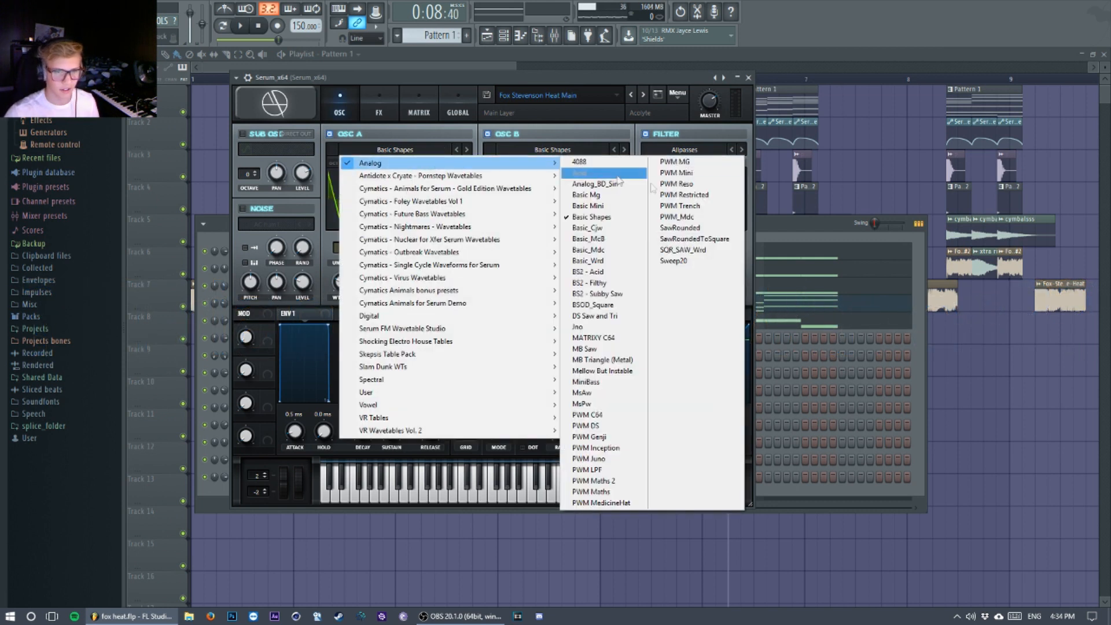
{"action": "left_click", "coordinate": [608, 217]}
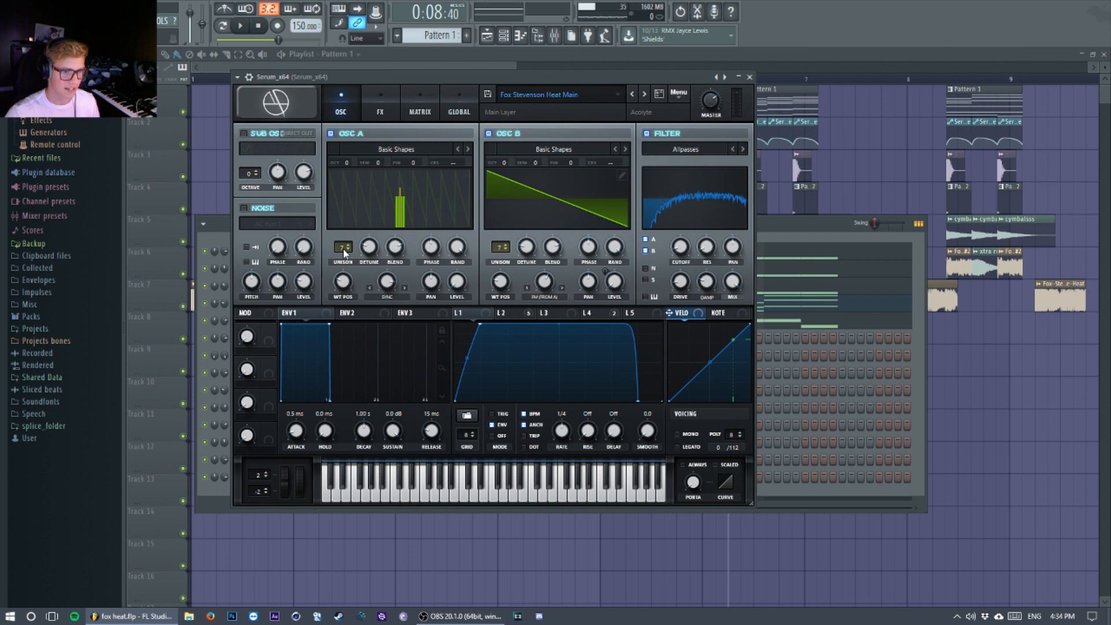
Examine the unison, detune, blend, wavetable position and warp settings of oscillators A and B in Serum
{"action": "mouse_move", "coordinate": [374, 252]}
{"action": "left_mouse_down"}
{"action": "mouse_move", "coordinate": [397, 249]}
{"action": "mouse_move", "coordinate": [383, 259]}
{"action": "left_mouse_up"}
{"action": "left_click", "coordinate": [343, 285]}
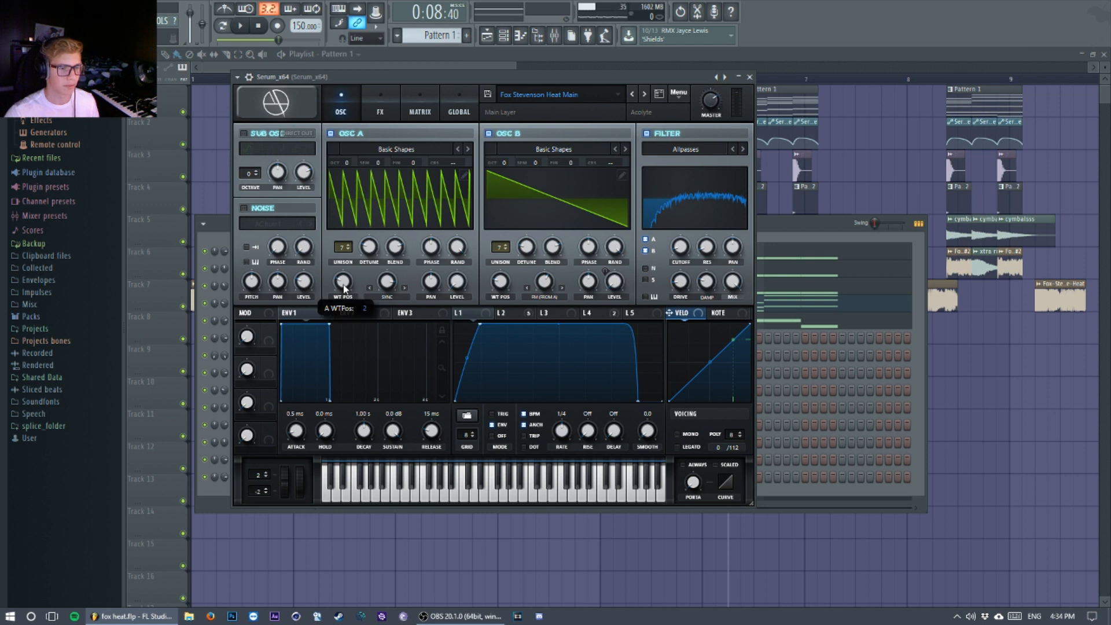
{"action": "mouse_move", "coordinate": [396, 276]}
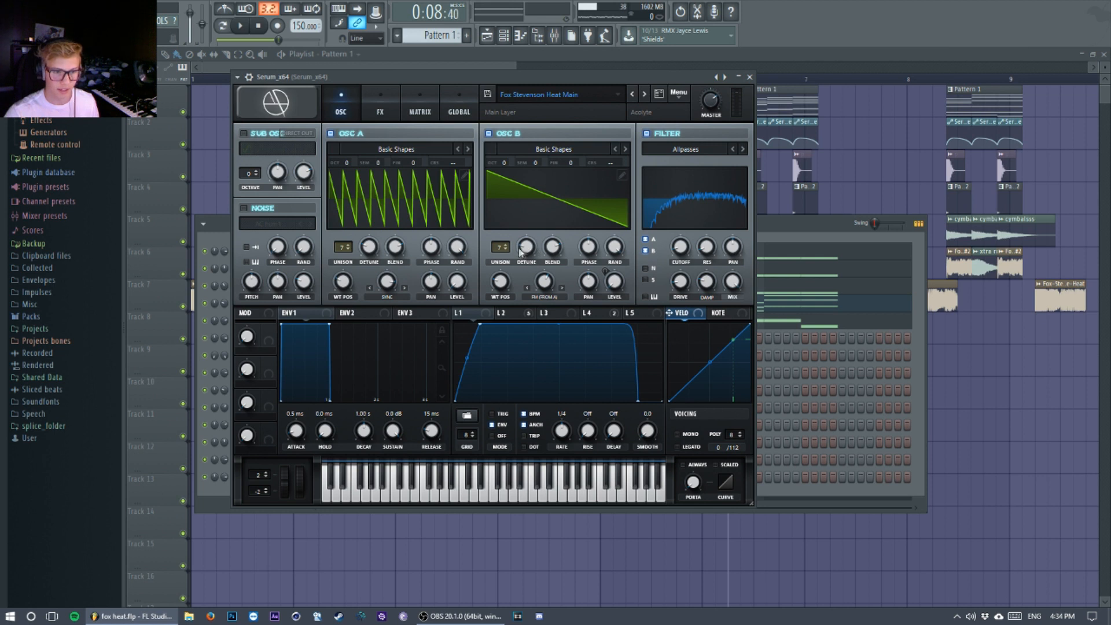
{"action": "mouse_move", "coordinate": [528, 250]}
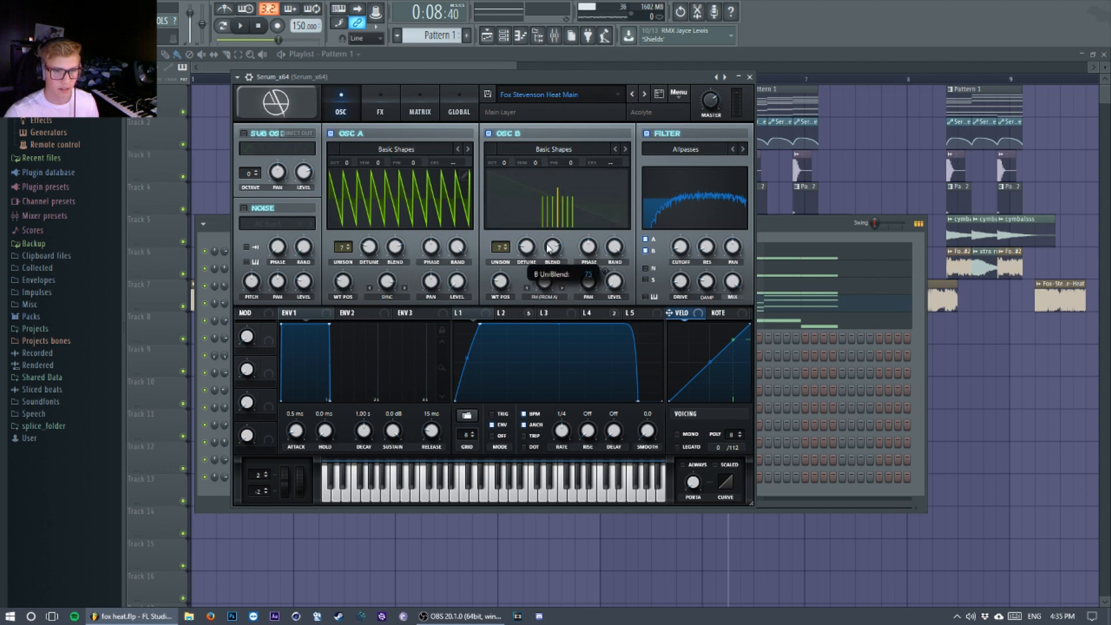
{"action": "mouse_move", "coordinate": [506, 293]}
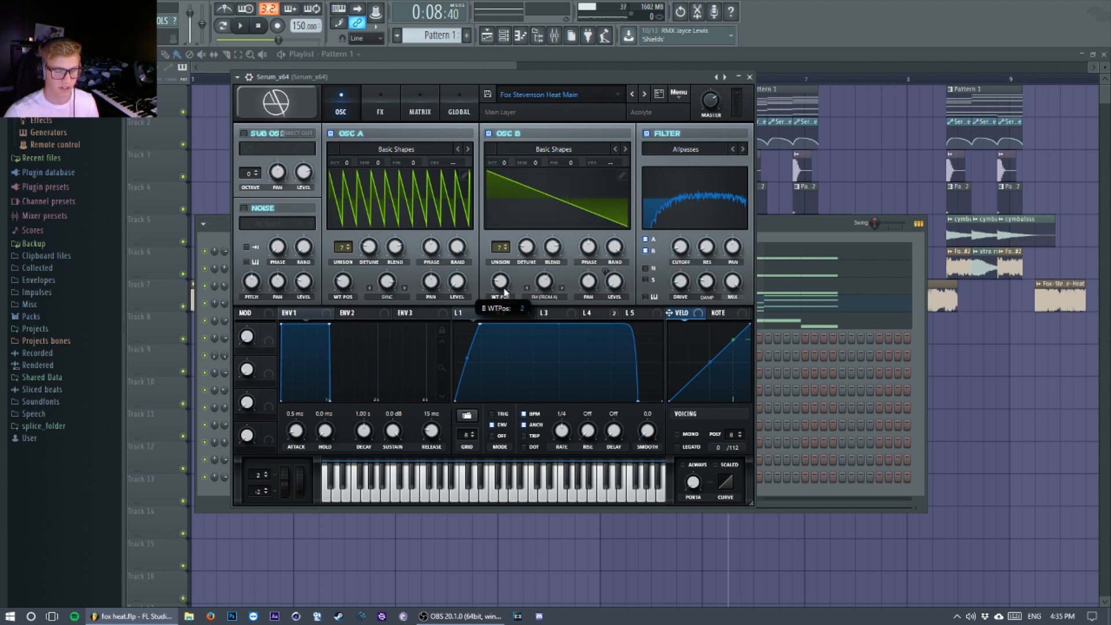
{"action": "mouse_move", "coordinate": [549, 286]}
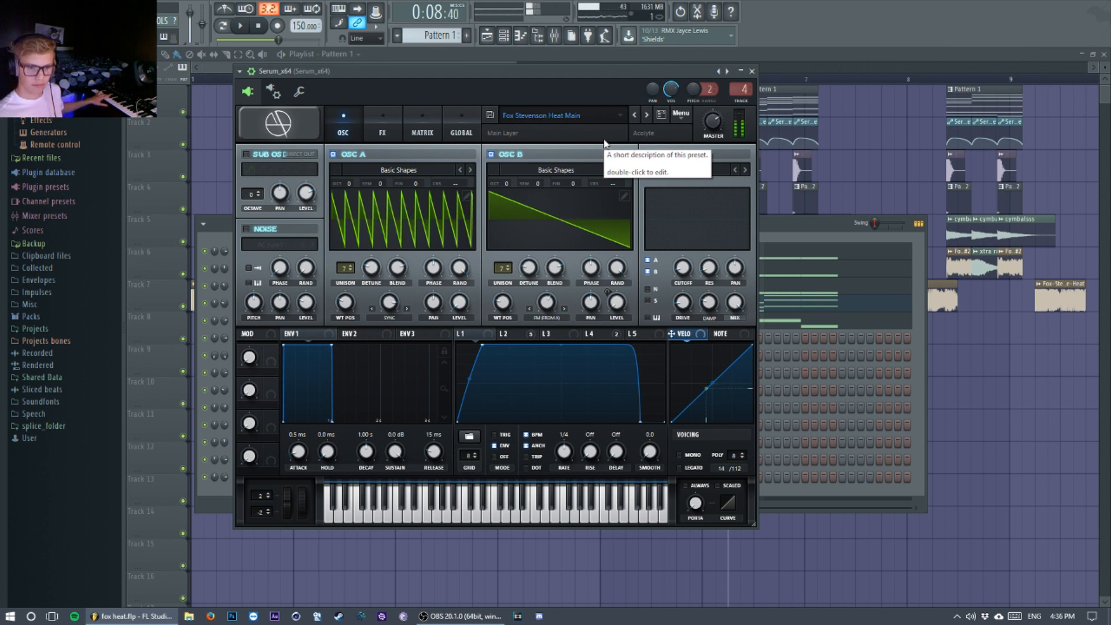
Open Serum's effects page, enable the Hyper/Dimension effect and examine the Dimension size and mix settings
{"action": "left_click", "coordinate": [384, 134]}
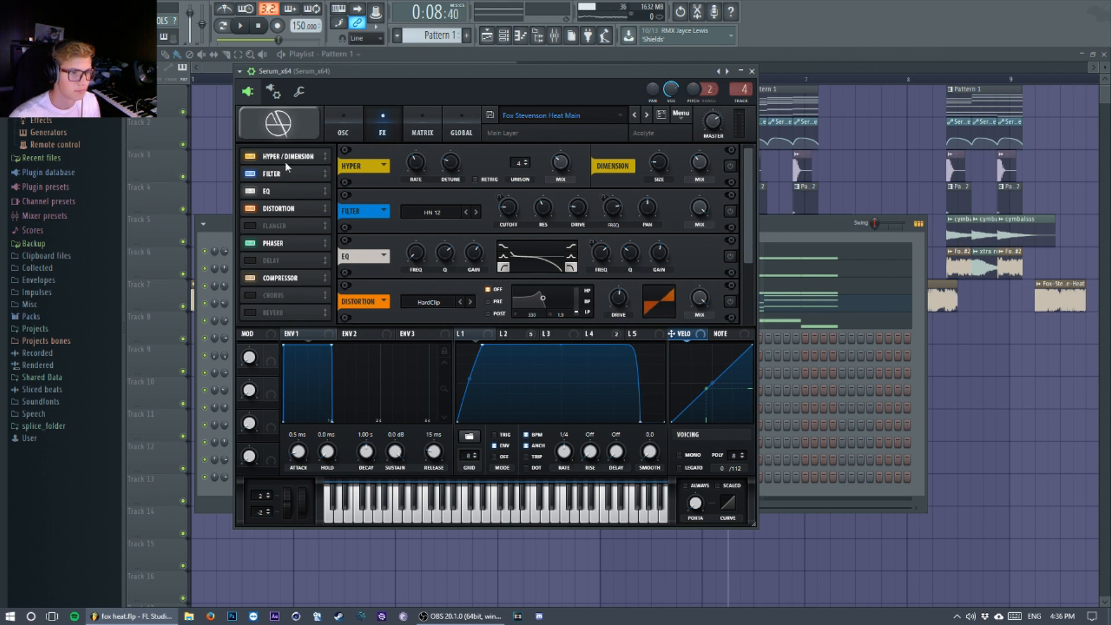
{"action": "left_click", "coordinate": [731, 166]}
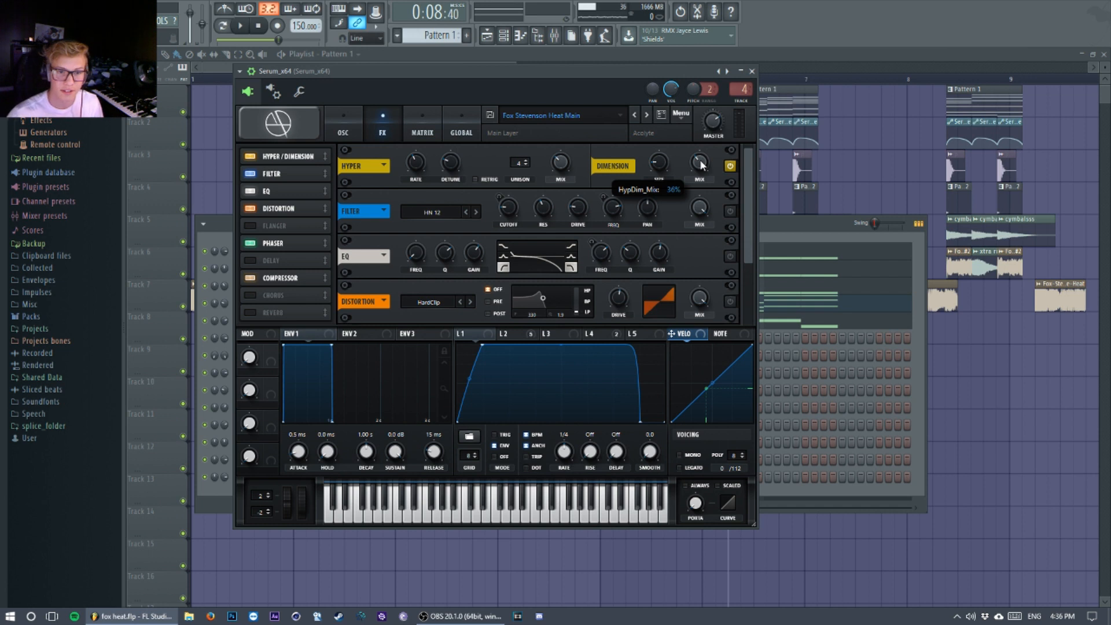
{"action": "mouse_move", "coordinate": [655, 173]}
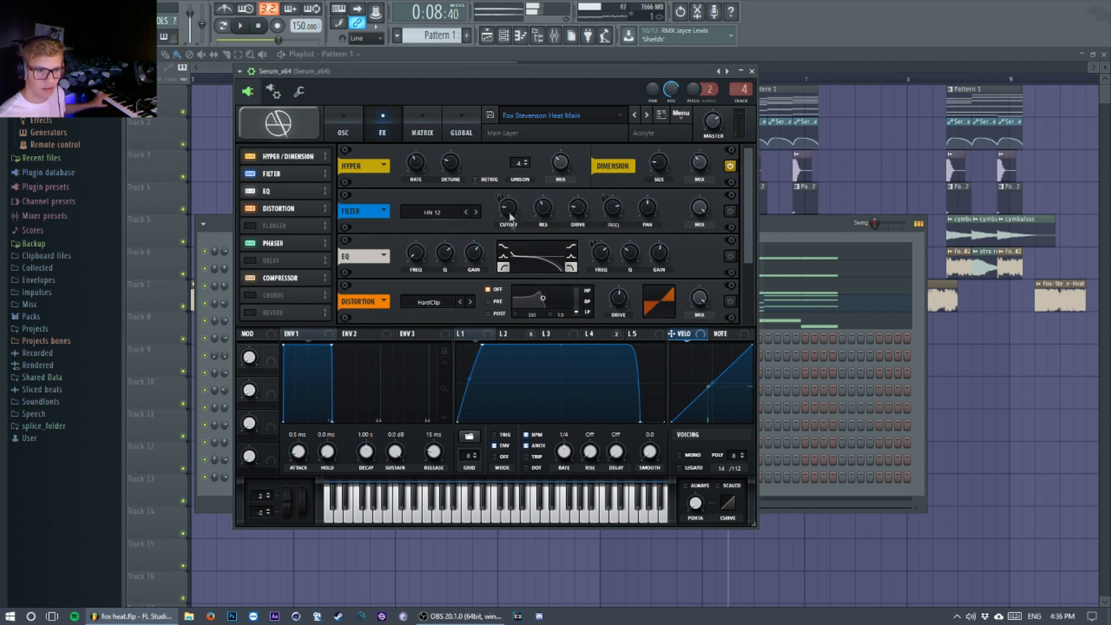
Enable the Filter effect and examine its cutoff, resonance, drive and frequency settings and the Multi filter types
{"action": "left_click", "coordinate": [730, 210]}
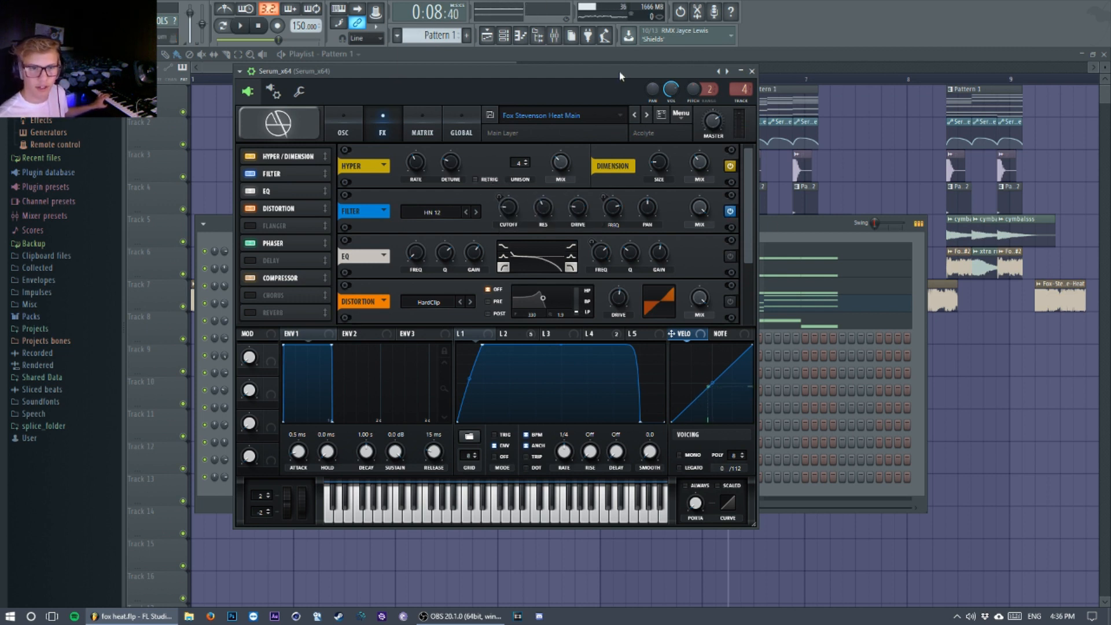
{"action": "mouse_move", "coordinate": [508, 214]}
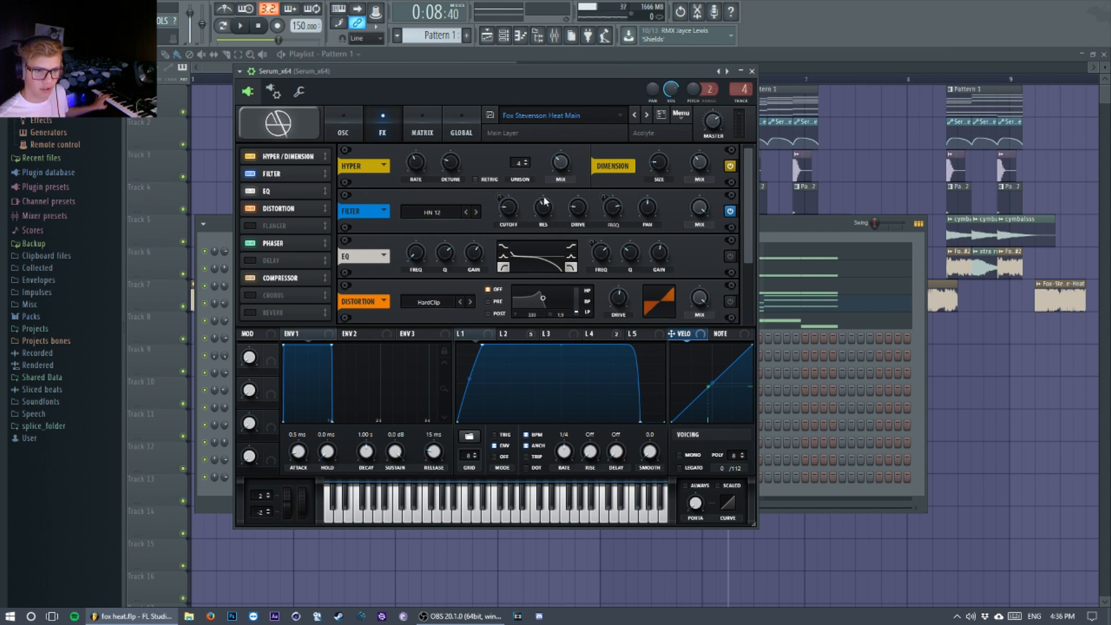
{"action": "mouse_move", "coordinate": [545, 202]}
{"action": "mouse_move", "coordinate": [582, 208]}
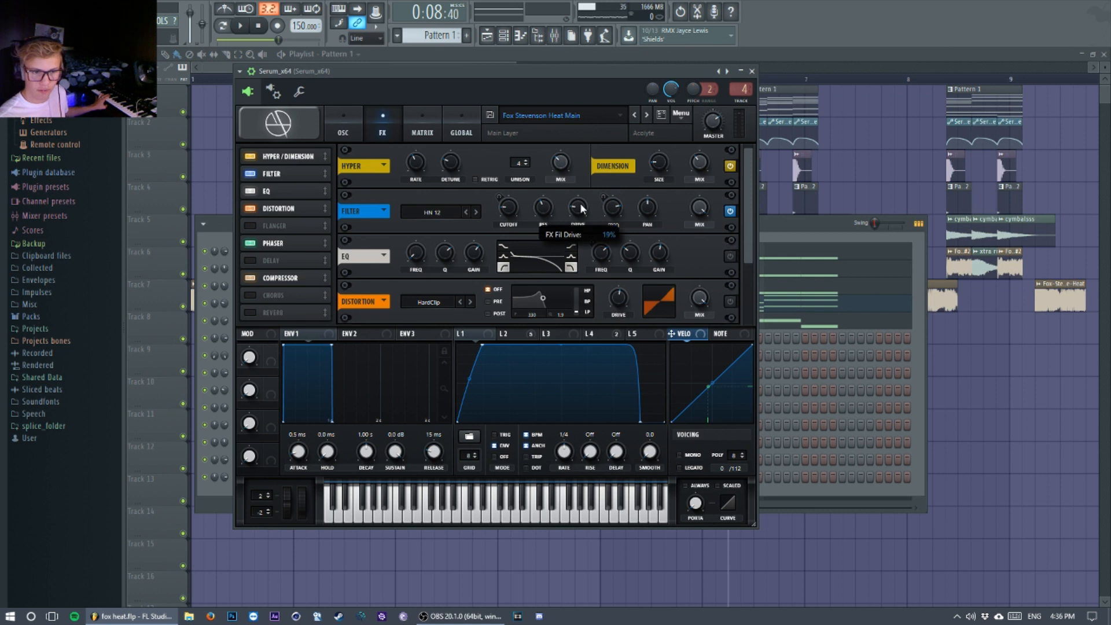
{"action": "mouse_move", "coordinate": [617, 205]}
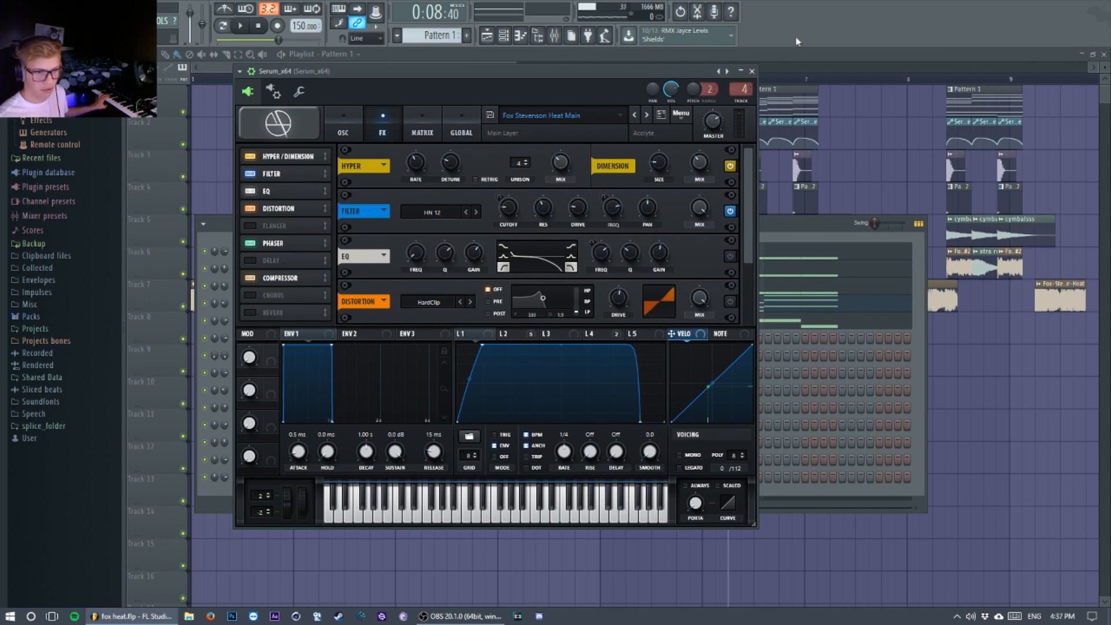
{"action": "left_click", "coordinate": [454, 214]}
{"action": "mouse_move", "coordinate": [443, 237]}
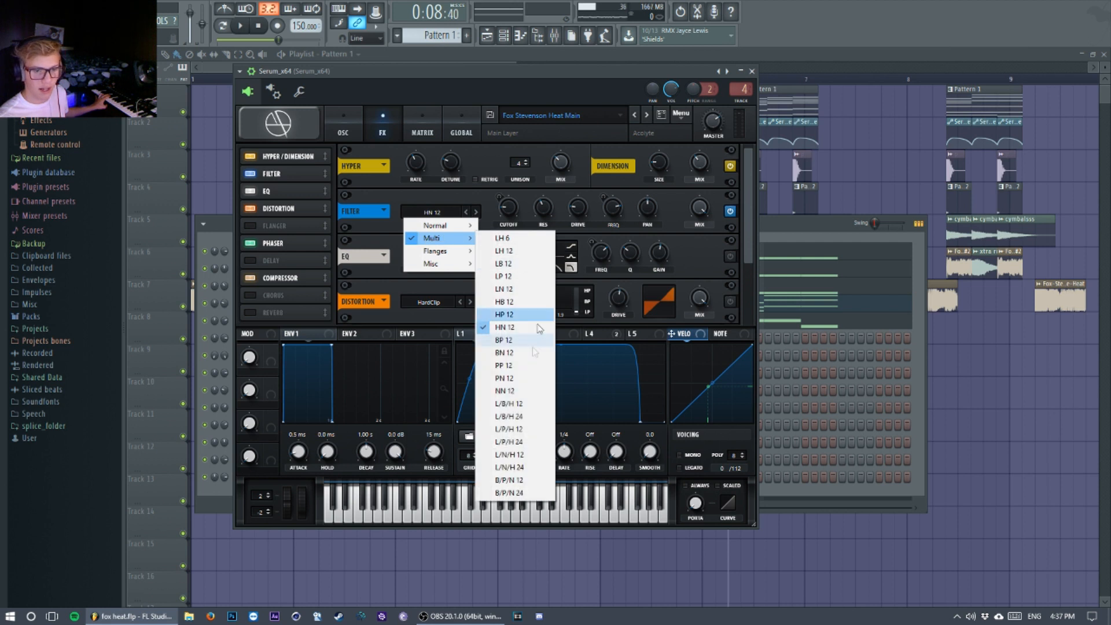
{"action": "left_click", "coordinate": [384, 232]}
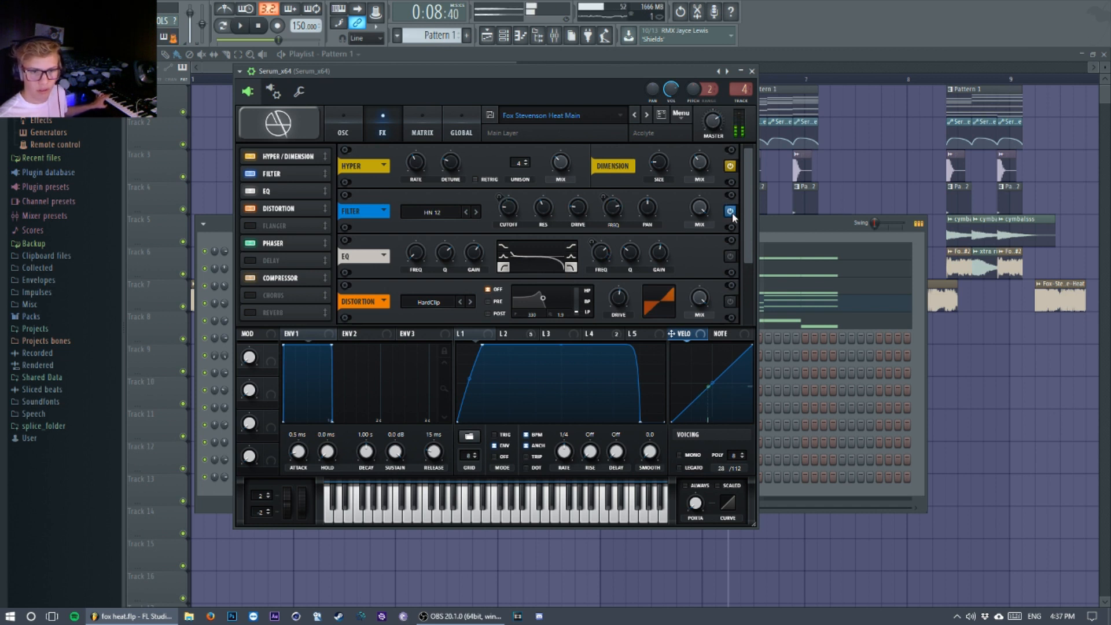
Enable the EQ effect and examine the high band's frequency and Q settings
{"action": "left_click", "coordinate": [731, 257]}
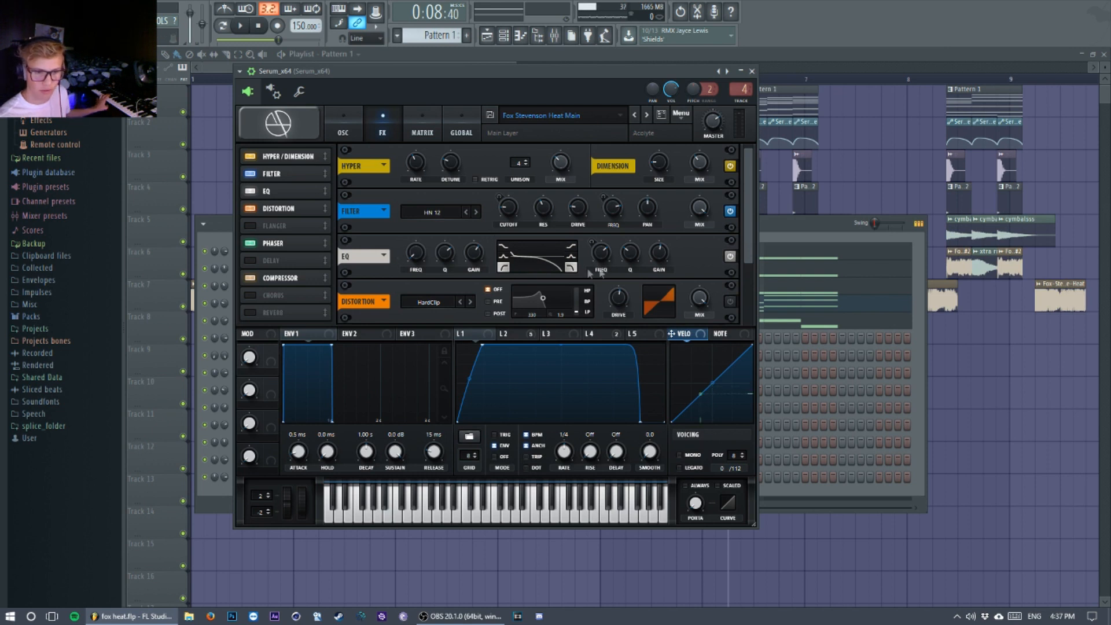
{"action": "mouse_move", "coordinate": [601, 261]}
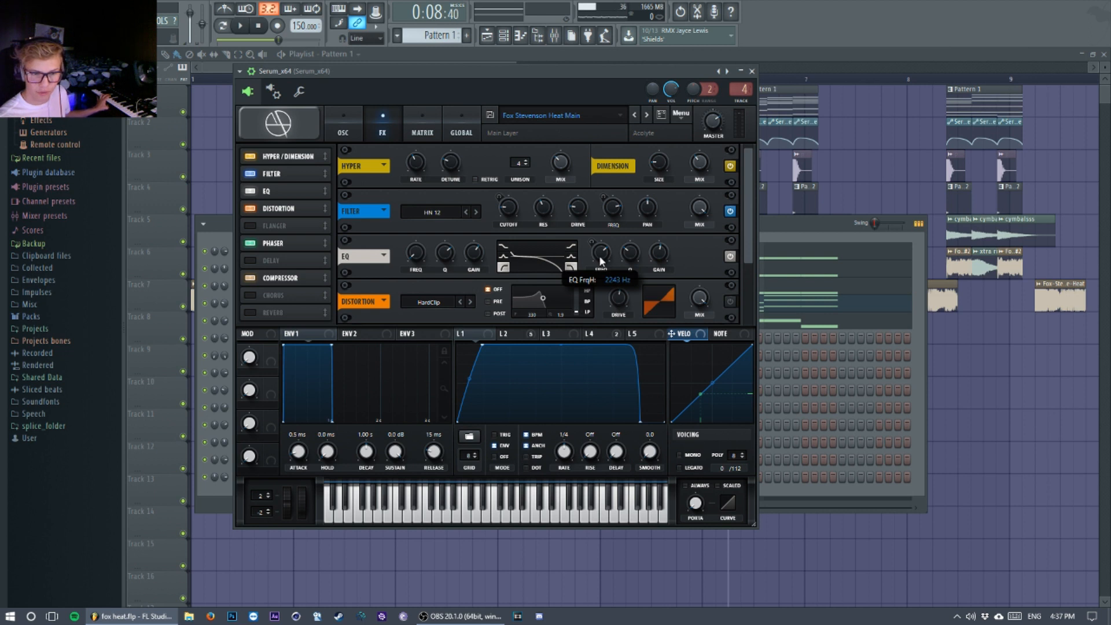
{"action": "mouse_move", "coordinate": [641, 256]}
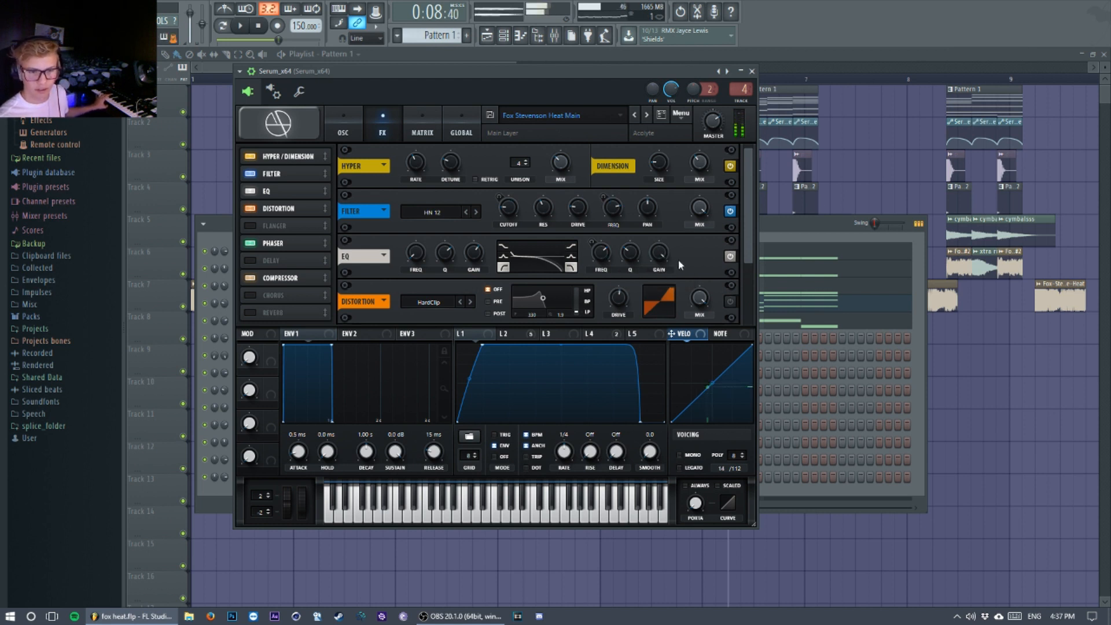
Enable the Distortion effect with the HardClip type, check its drive and toggle its bypass to compare the sound
{"action": "left_click_drag", "start_coordinate": [752, 225], "coordinate": [752, 272]}
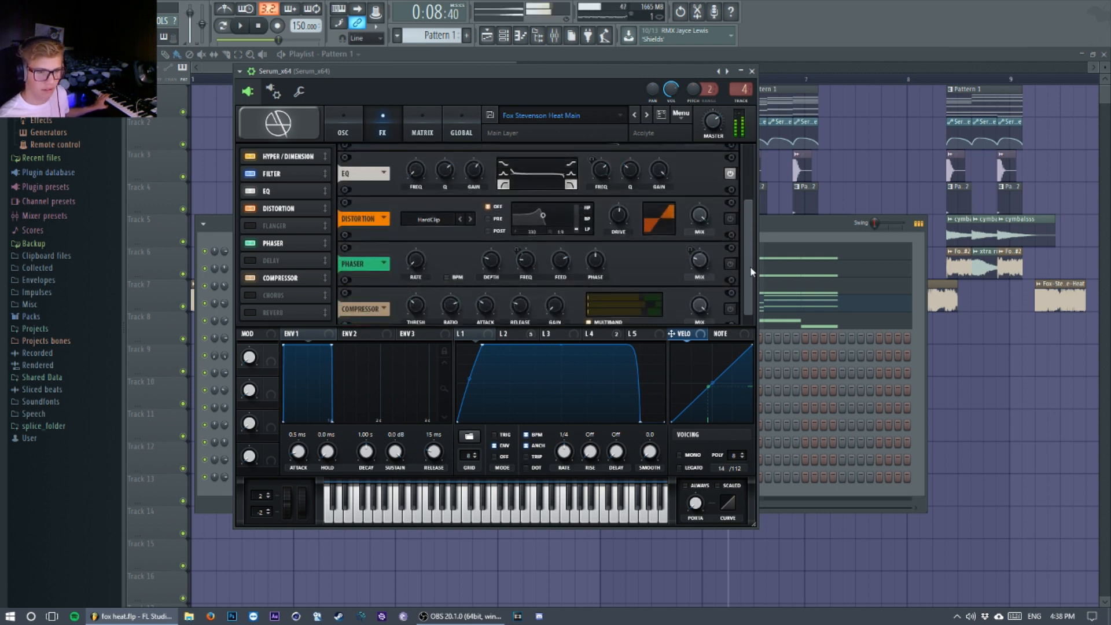
{"action": "left_click", "coordinate": [730, 218]}
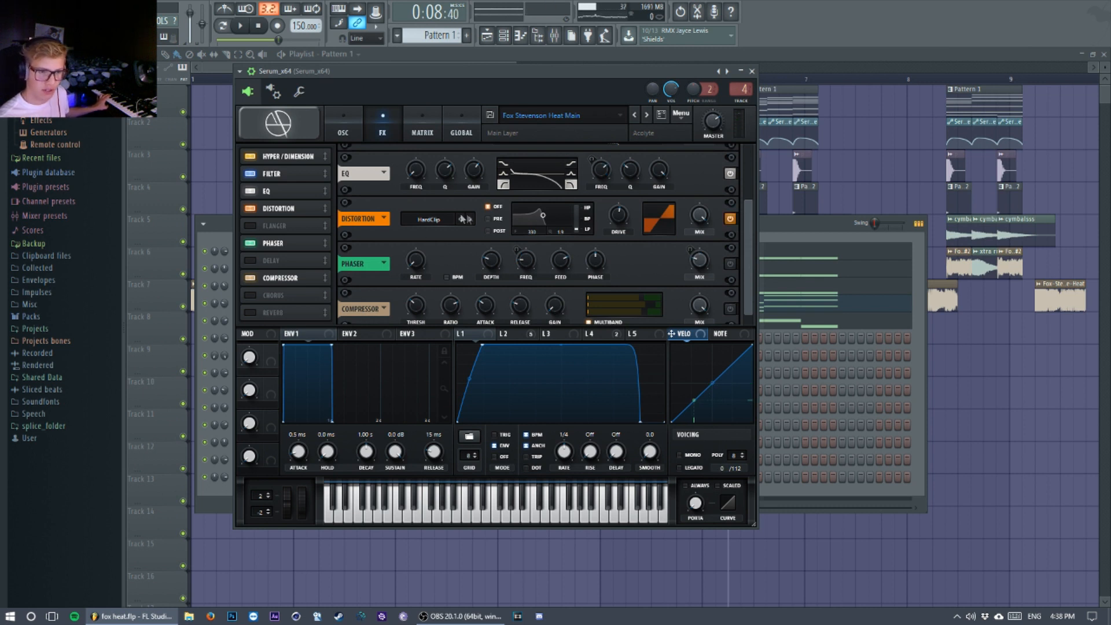
{"action": "left_click", "coordinate": [434, 222]}
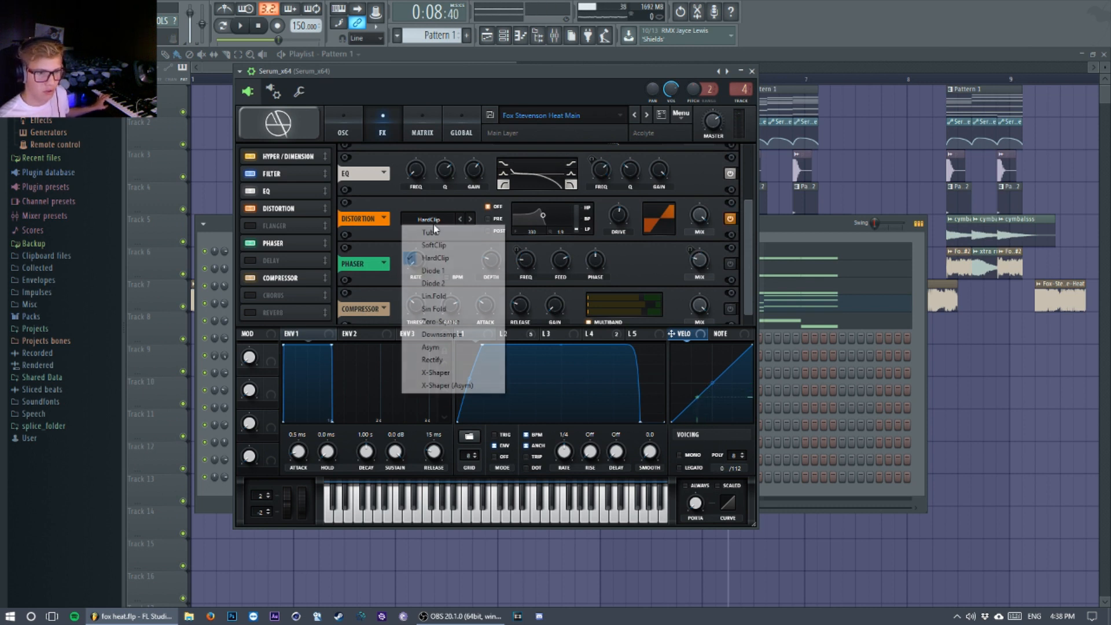
{"action": "left_click", "coordinate": [436, 257]}
{"action": "mouse_move", "coordinate": [619, 213]}
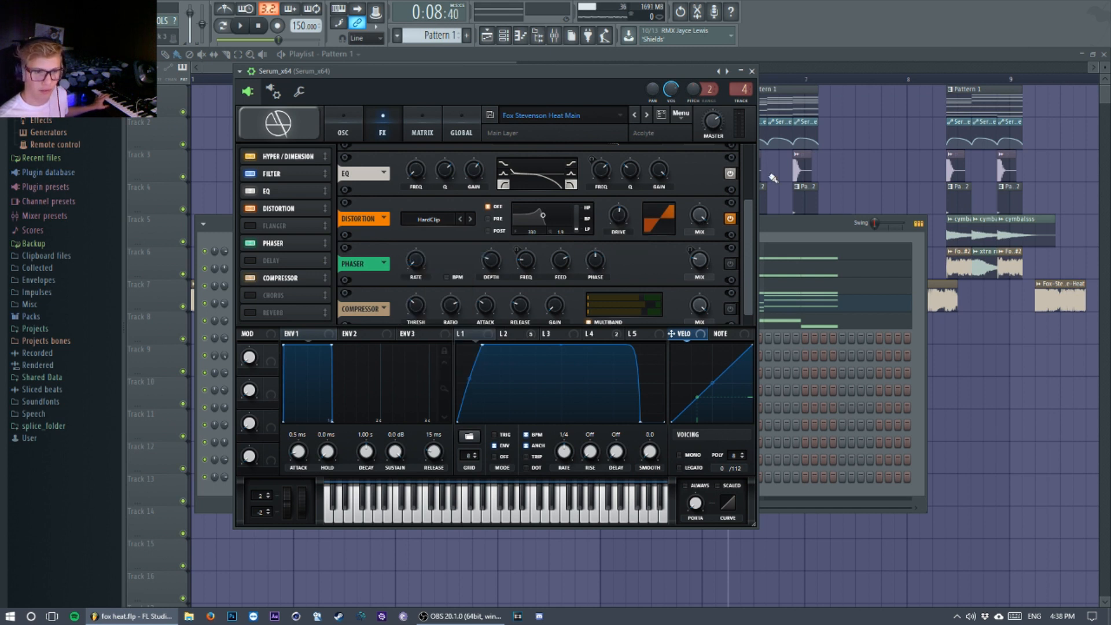
{"action": "left_click", "coordinate": [730, 218]}
{"action": "left_click", "coordinate": [730, 218]}
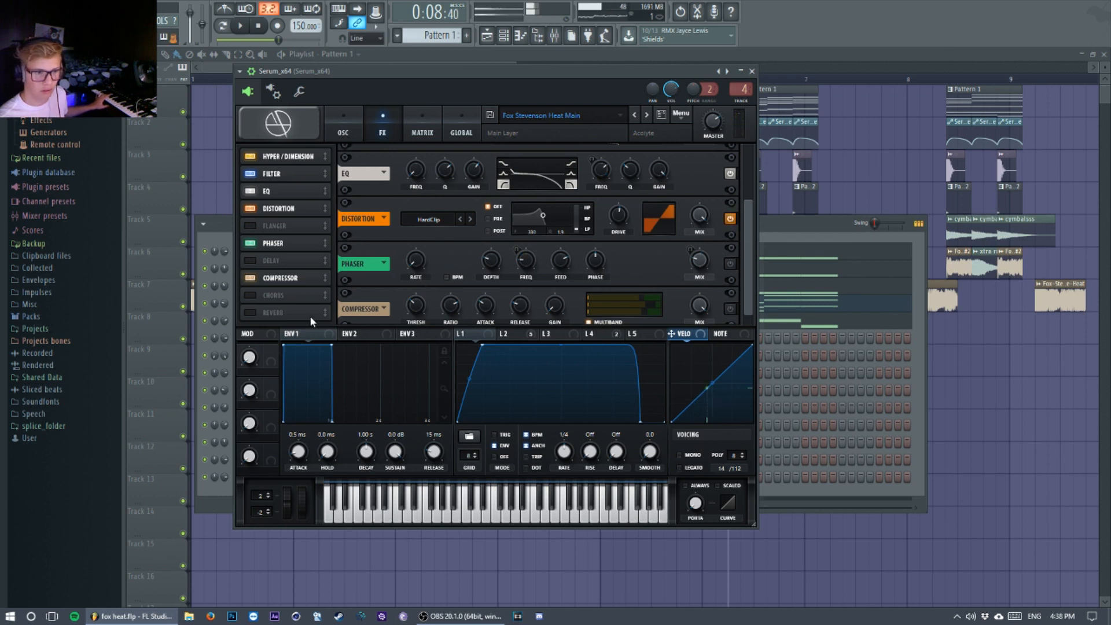
Enable the Phaser effect and examine its depth, frequency, feedback and mix settings
{"action": "left_click", "coordinate": [730, 264]}
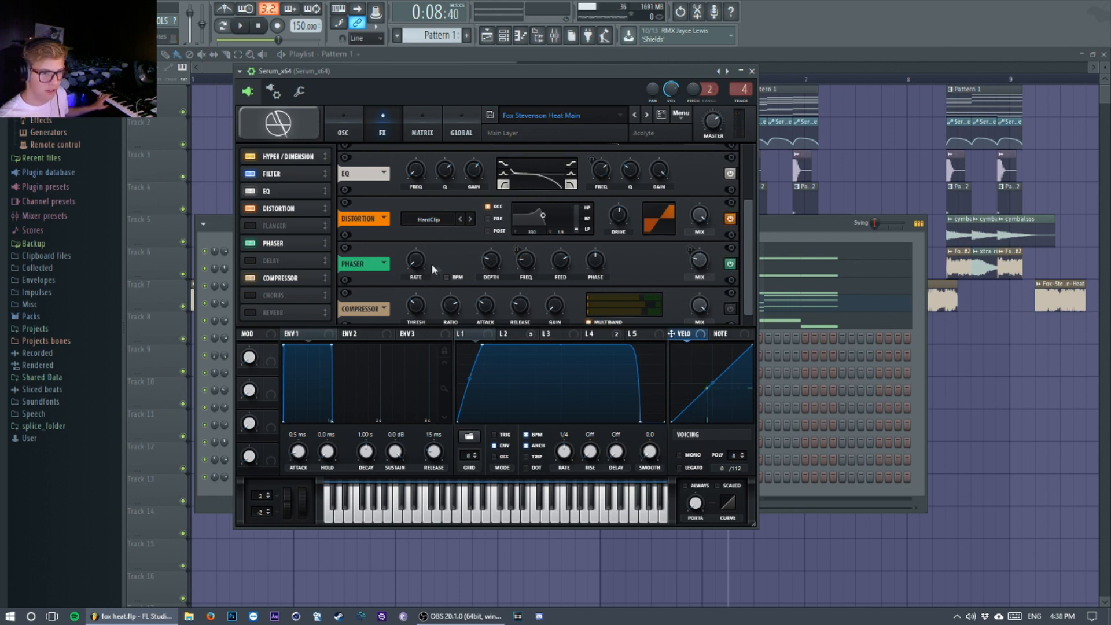
{"action": "mouse_move", "coordinate": [496, 263]}
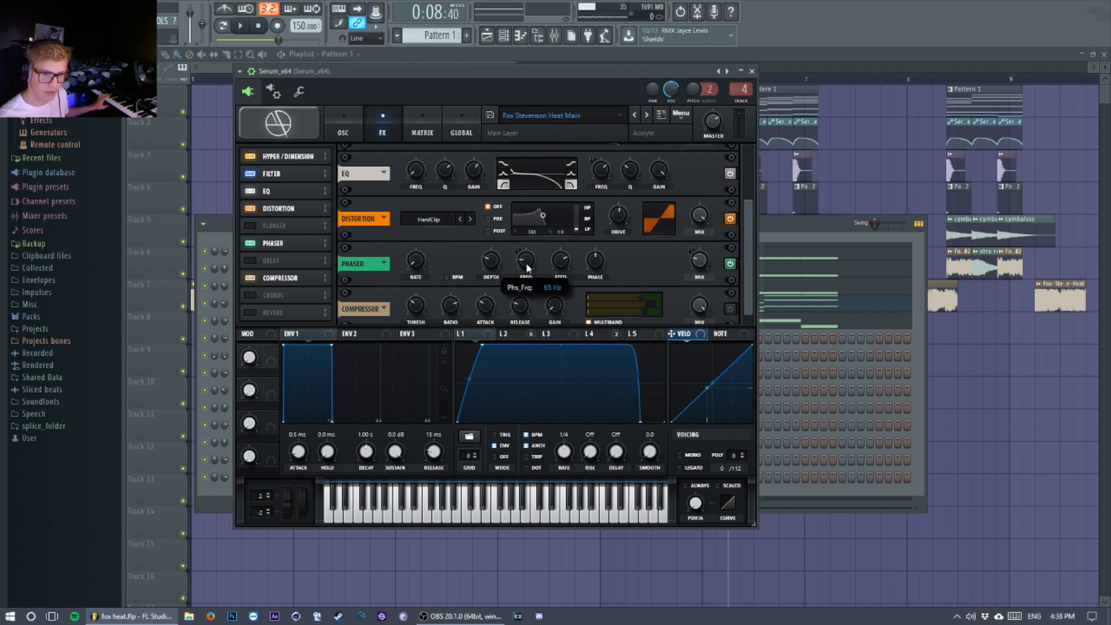
{"action": "mouse_move", "coordinate": [563, 265]}
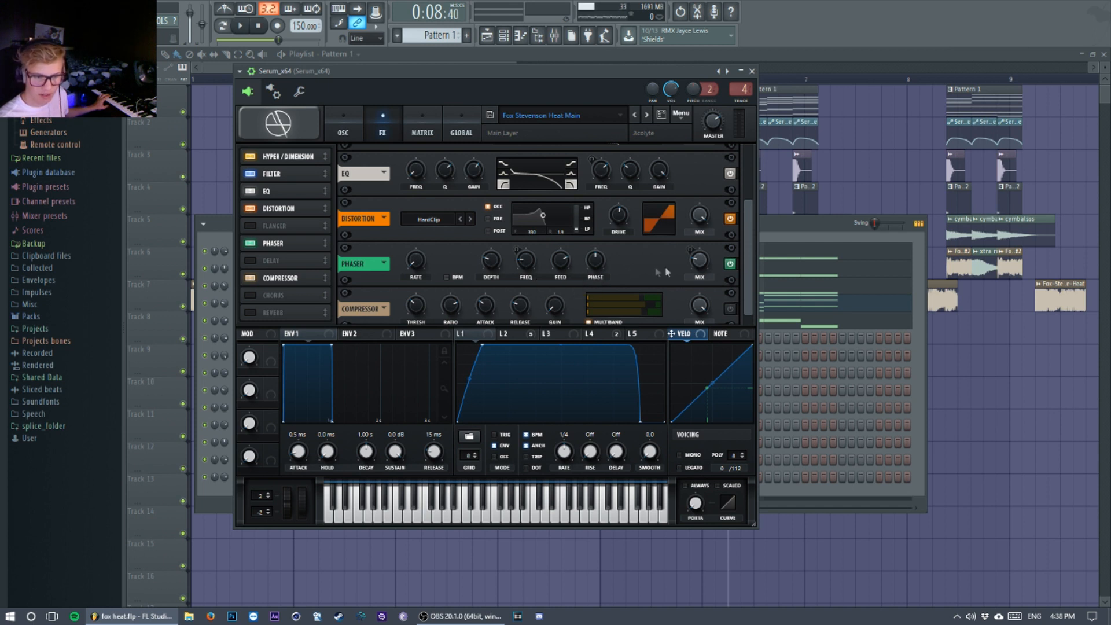
{"action": "mouse_move", "coordinate": [705, 263]}
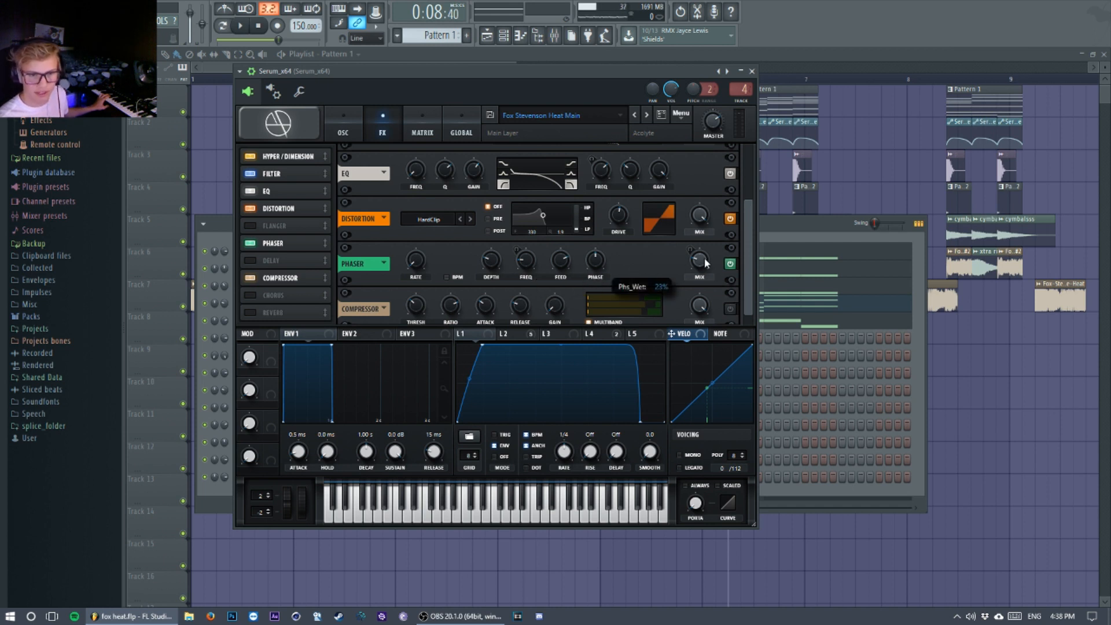
Enable the Compressor in multiband mode, examine its threshold, release and gain, and toggle its bypass to compare the sound
{"action": "scroll", "coordinate": [746, 304], "scroll_direction": "down", "scroll_amount": 1}
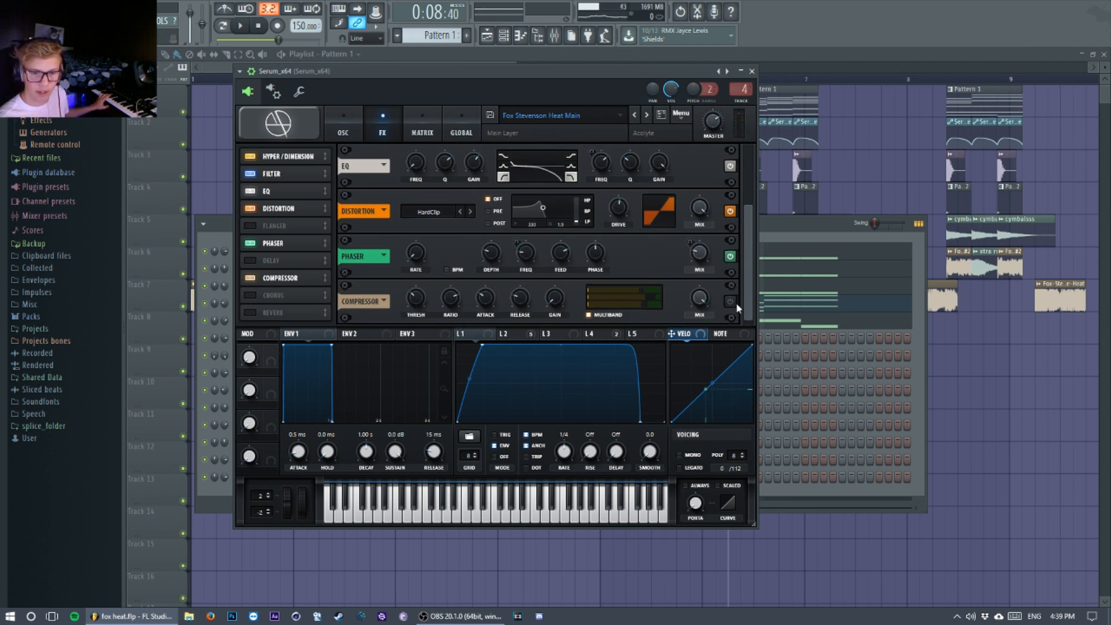
{"action": "mouse_move", "coordinate": [416, 300]}
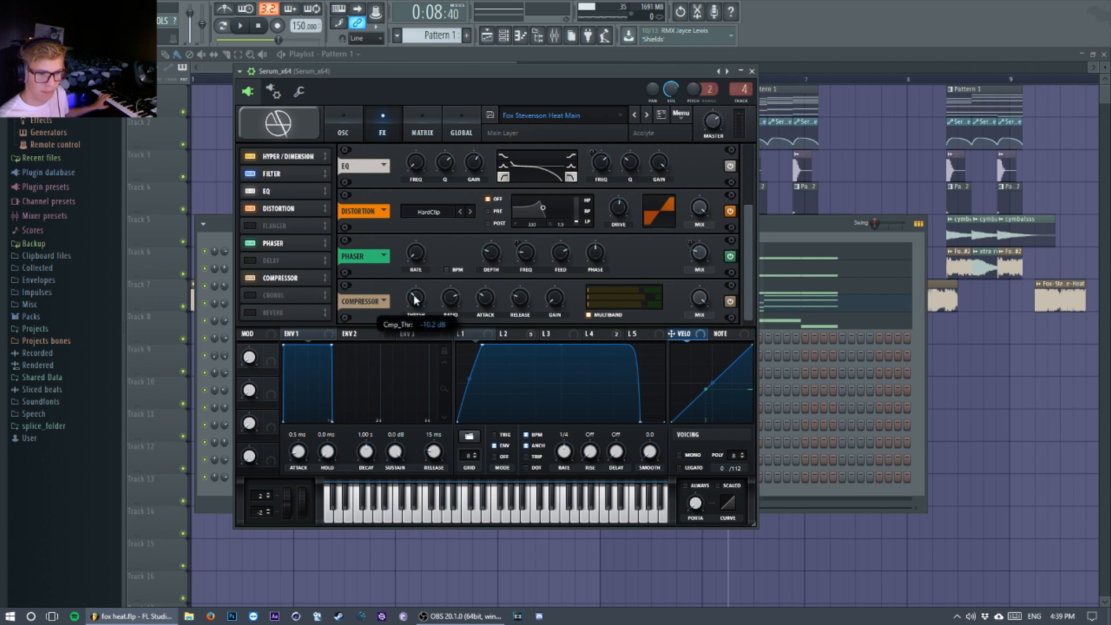
{"action": "mouse_move", "coordinate": [525, 304]}
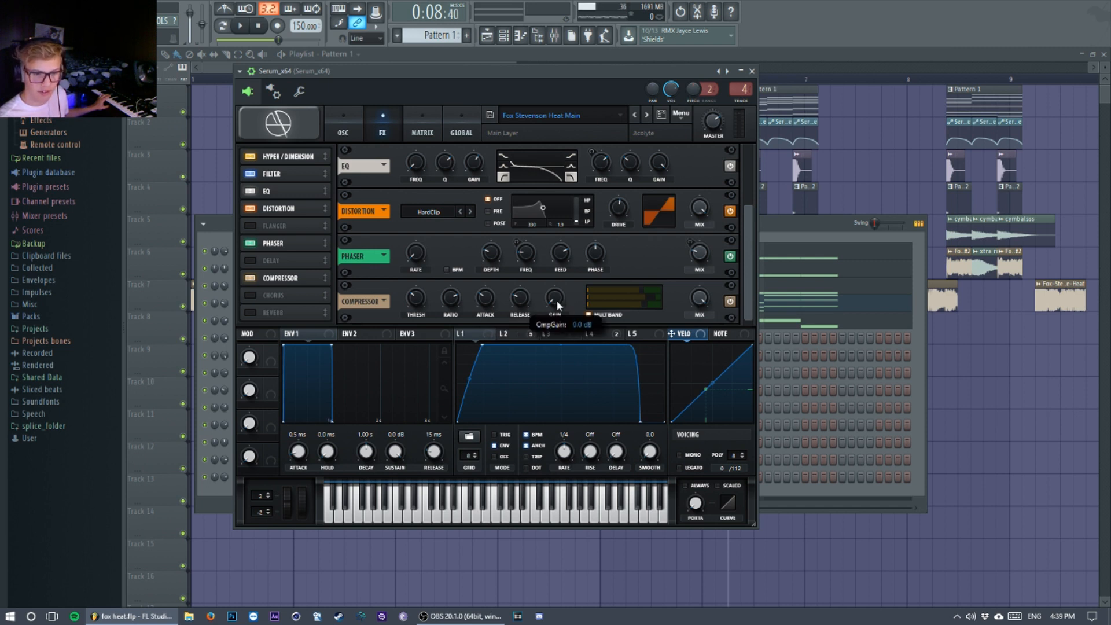
{"action": "left_click", "coordinate": [589, 316]}
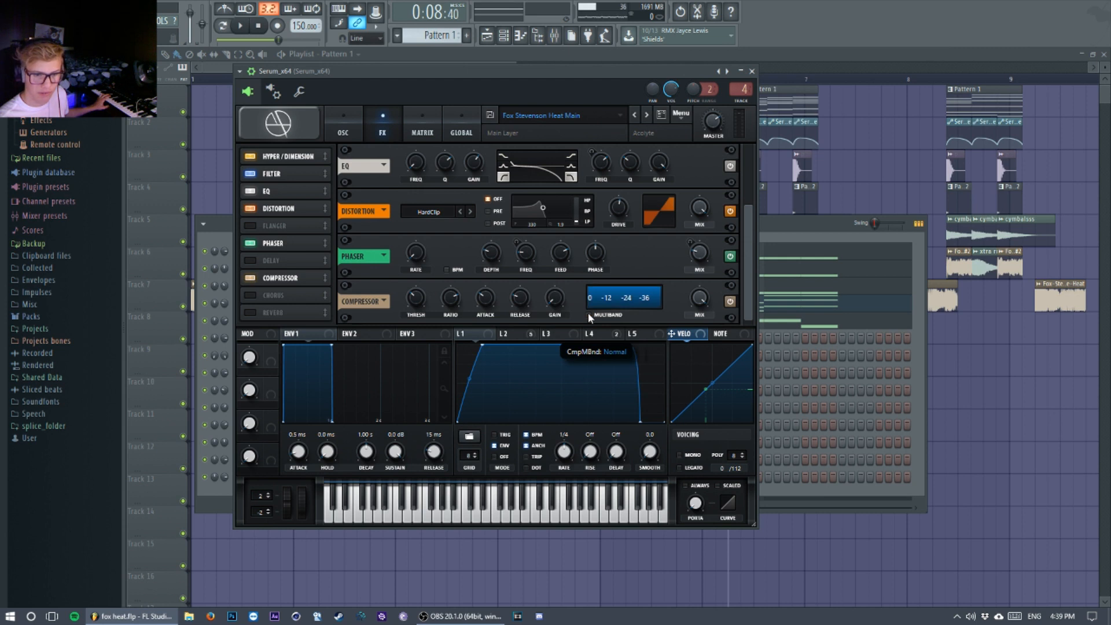
{"action": "left_click", "coordinate": [730, 302]}
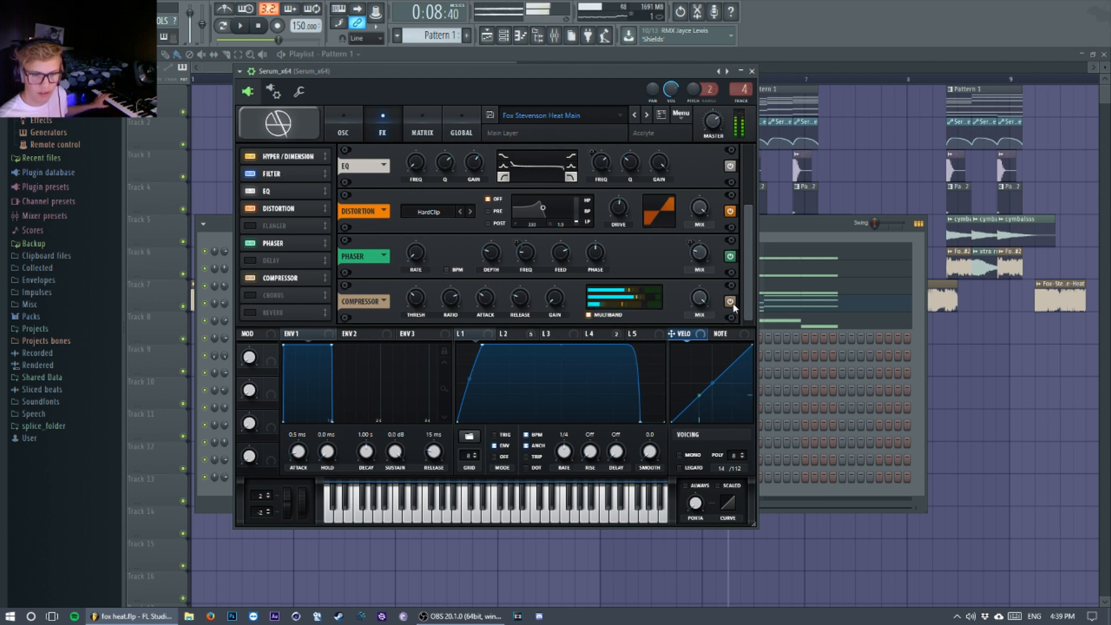
{"action": "left_click", "coordinate": [732, 302]}
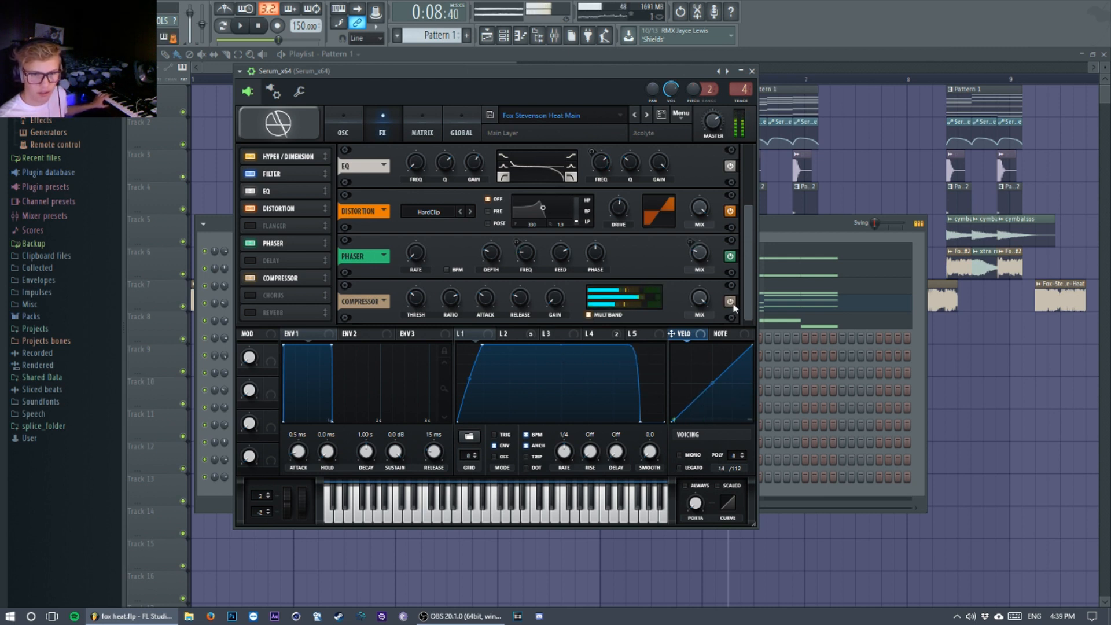
Show LFO 2's curve and examine its destinations and amounts in the modulation matrix
{"action": "left_click", "coordinate": [346, 132]}
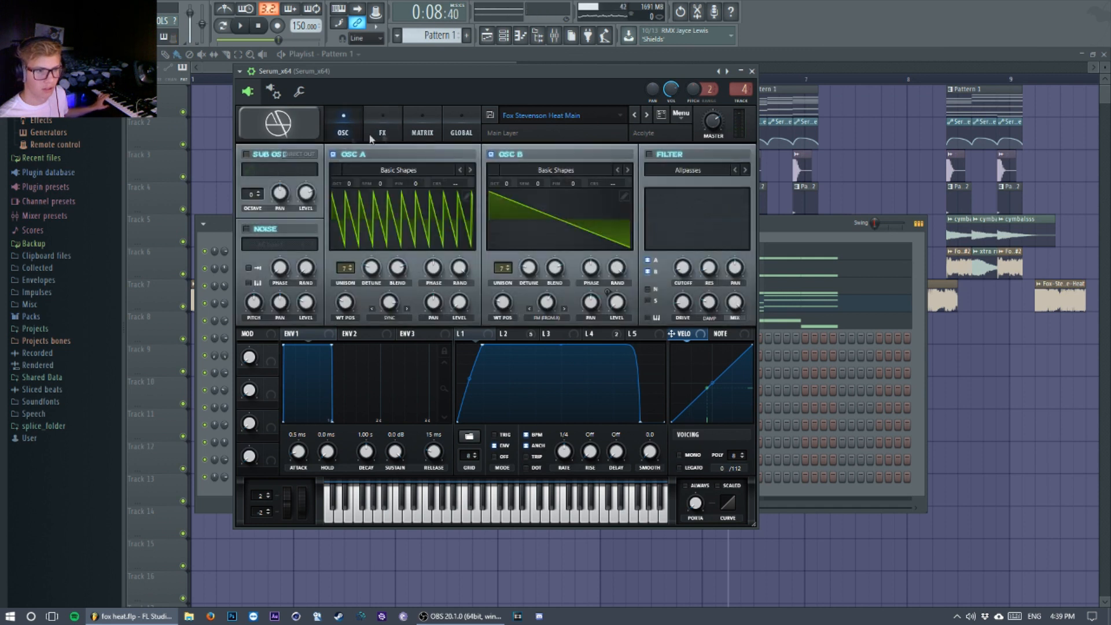
{"action": "left_click", "coordinate": [514, 333]}
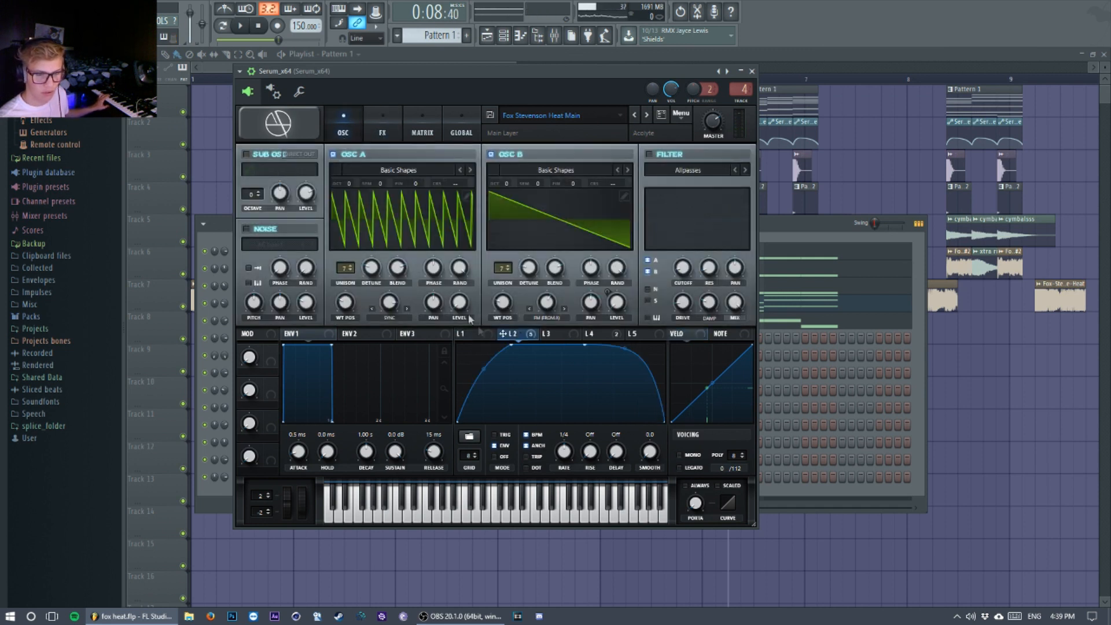
{"action": "left_click", "coordinate": [412, 132]}
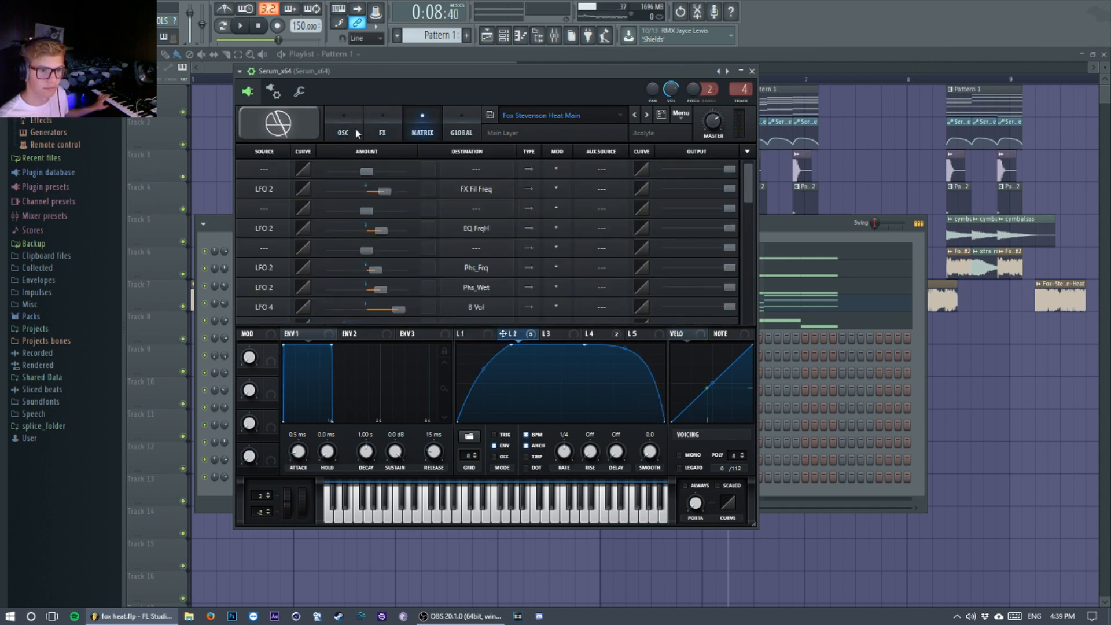
Enable the Allpasses filter on the oscillator page, examine its resonance and damp settings, and switch the filter off to compare
{"action": "left_click", "coordinate": [329, 135]}
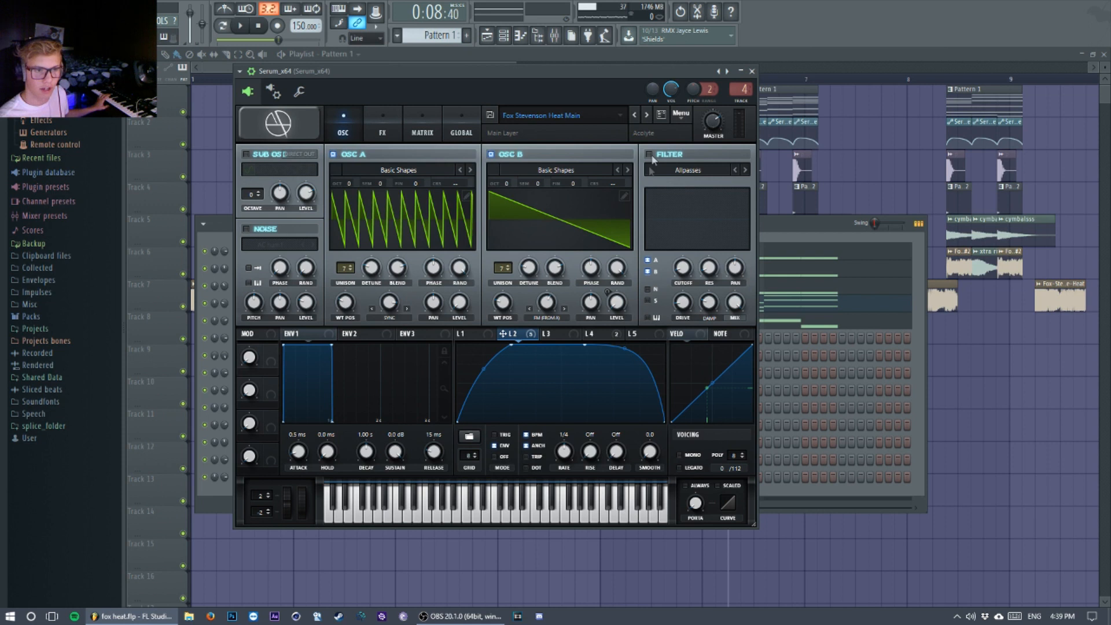
{"action": "left_click", "coordinate": [649, 155]}
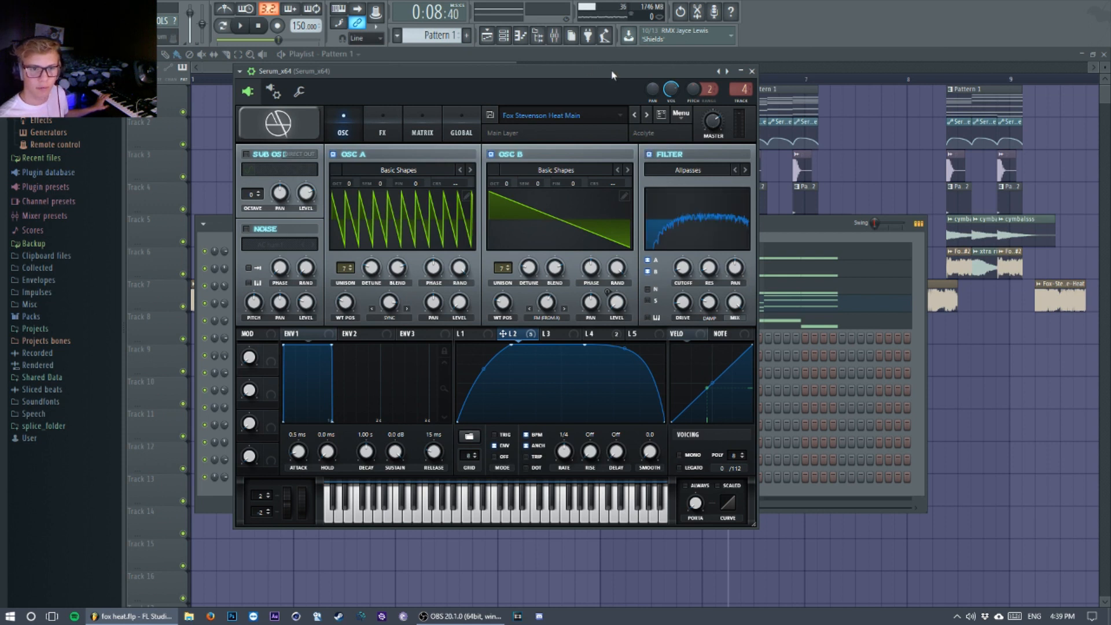
{"action": "left_click_drag", "start_coordinate": [687, 74], "coordinate": [681, 69]}
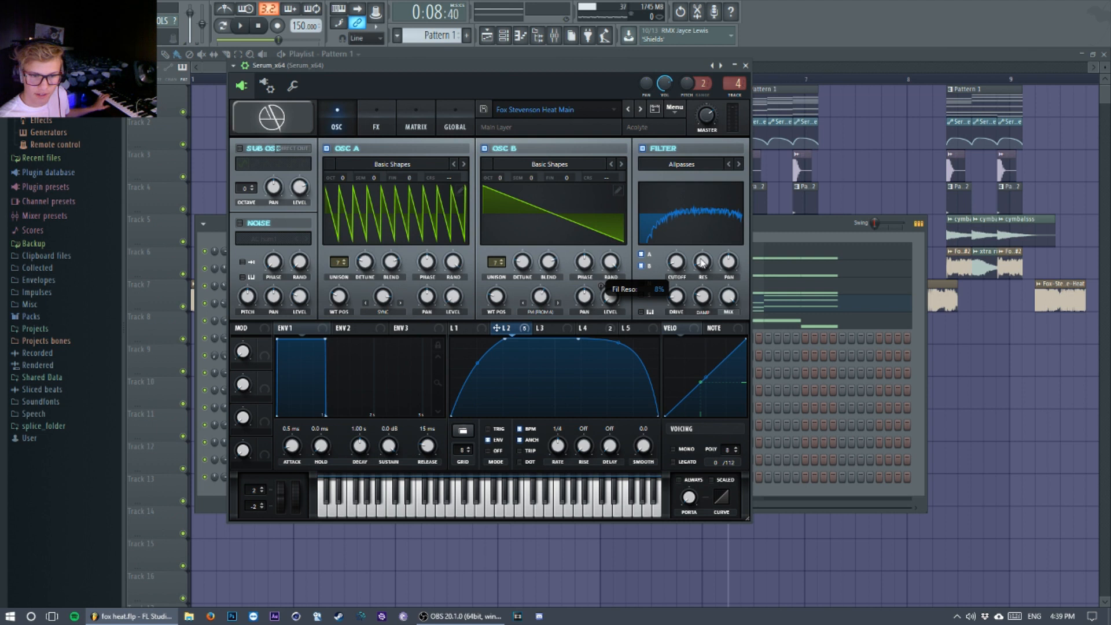
{"action": "mouse_move", "coordinate": [705, 298]}
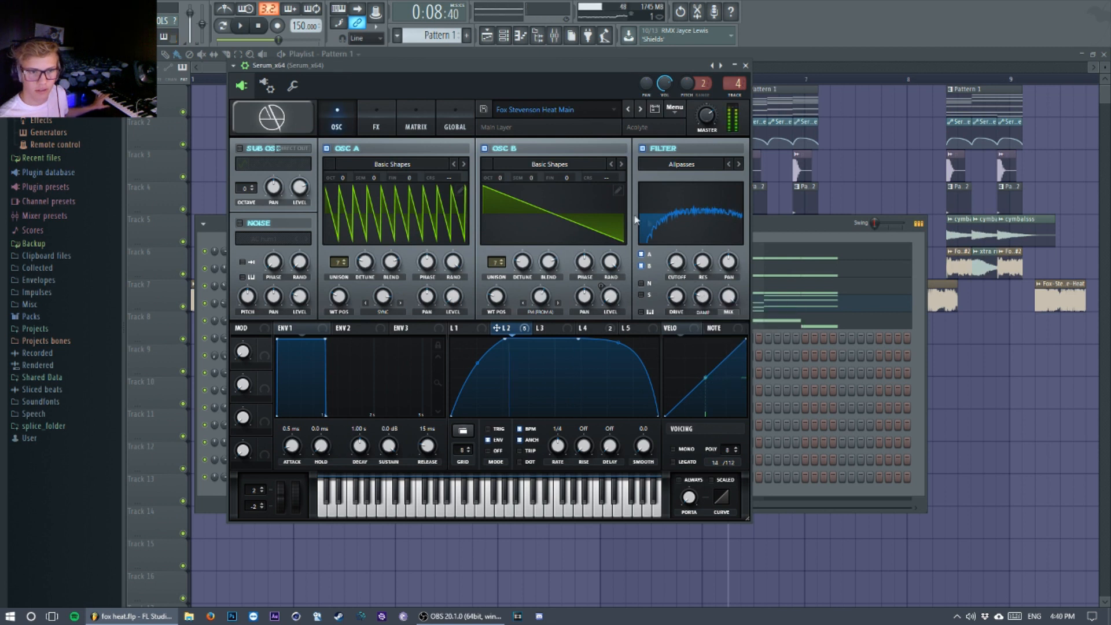
{"action": "left_click", "coordinate": [643, 150]}
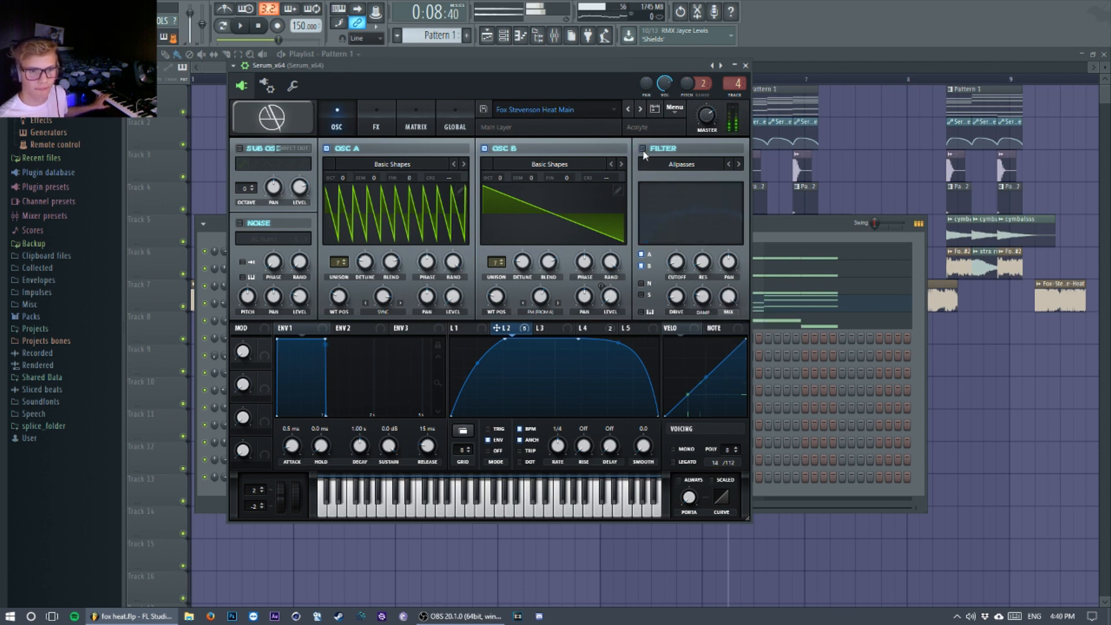
Examine LFO 2's modulation amounts on the effects filter, the EQ frequency and the Phaser mix
{"action": "left_click", "coordinate": [377, 119]}
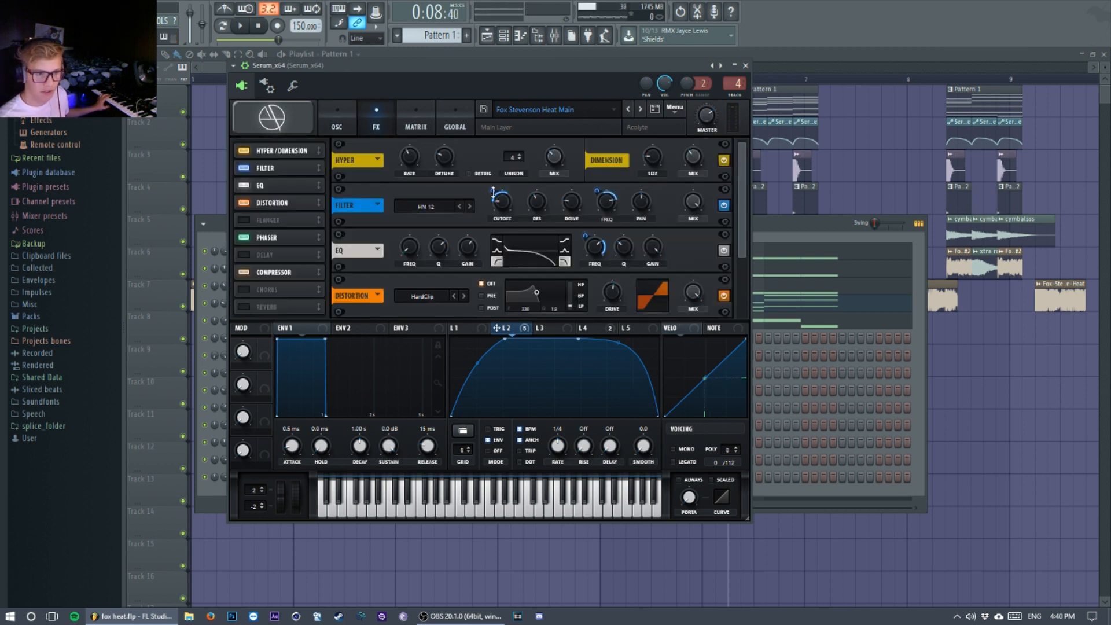
{"action": "mouse_move", "coordinate": [493, 192]}
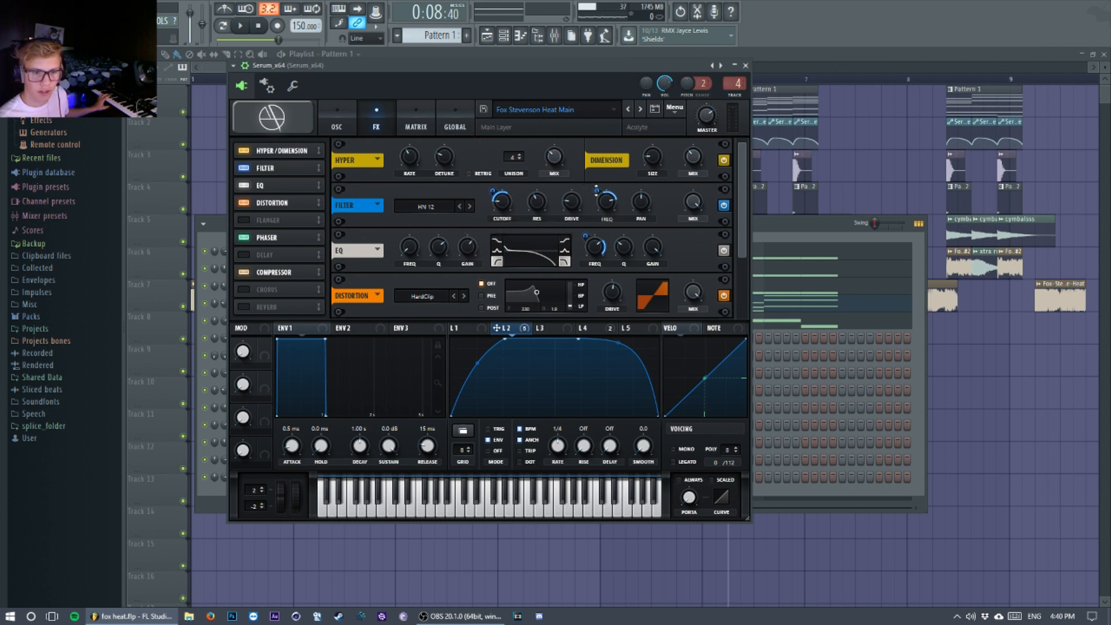
{"action": "mouse_move", "coordinate": [597, 191]}
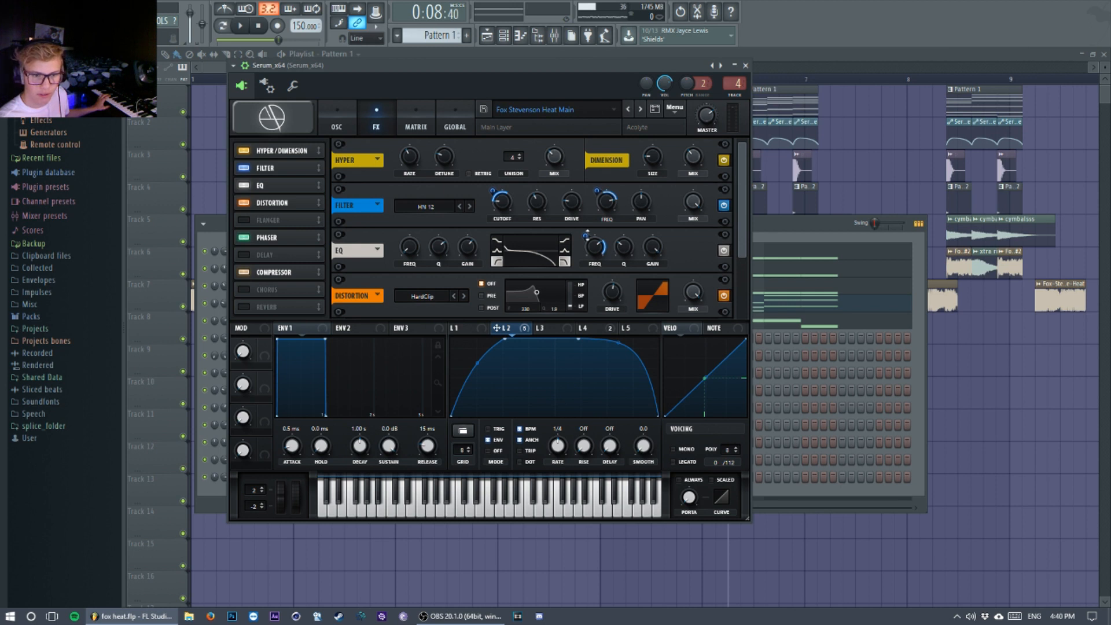
{"action": "mouse_move", "coordinate": [586, 235]}
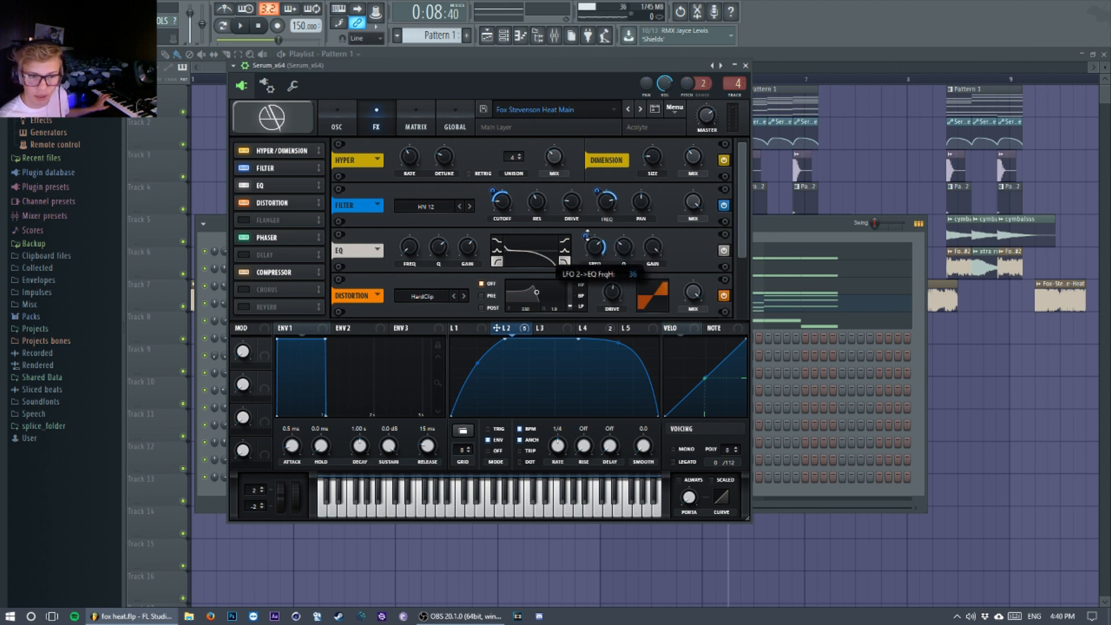
{"action": "scroll", "coordinate": [735, 238], "scroll_direction": "down", "scroll_amount": 2}
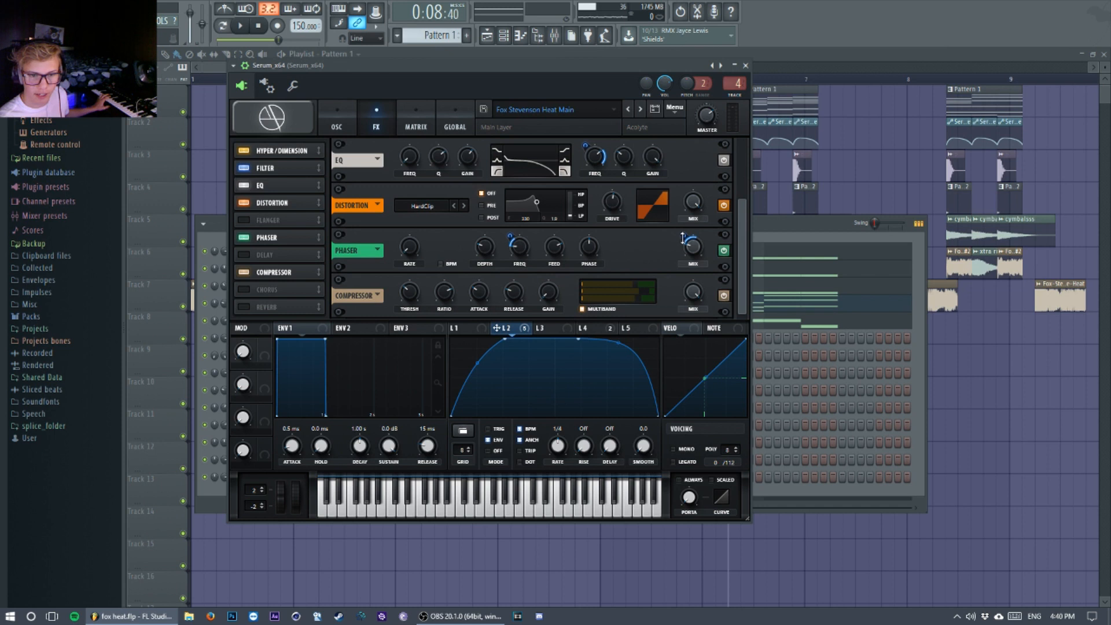
{"action": "mouse_move", "coordinate": [683, 238]}
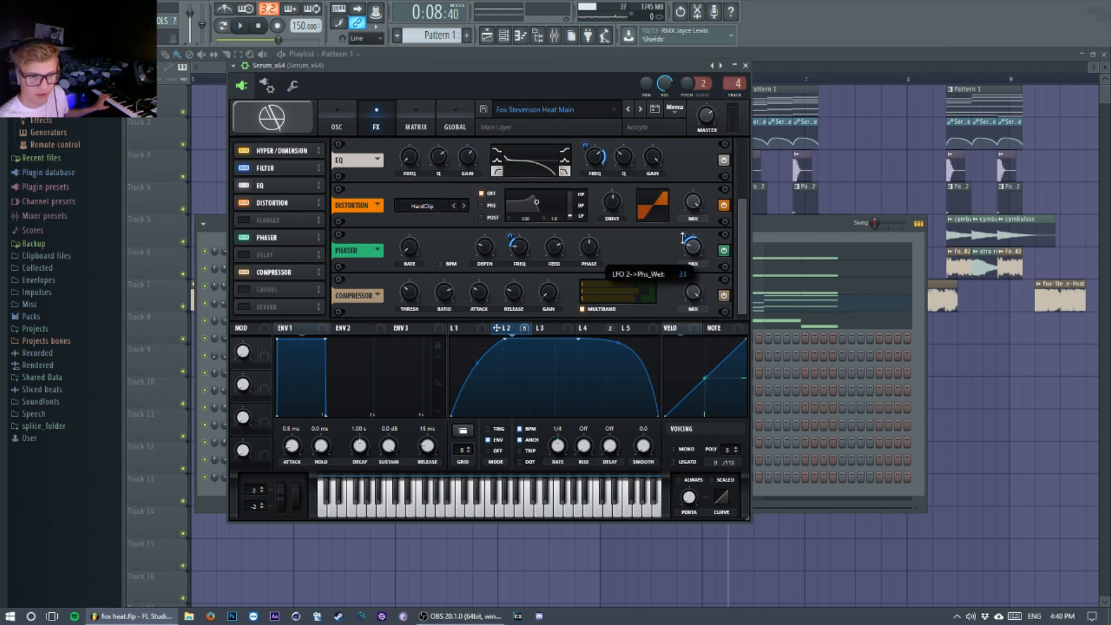
Show LFO 4's curve and examine its modulation of oscillator B's level
{"action": "left_click", "coordinate": [591, 330]}
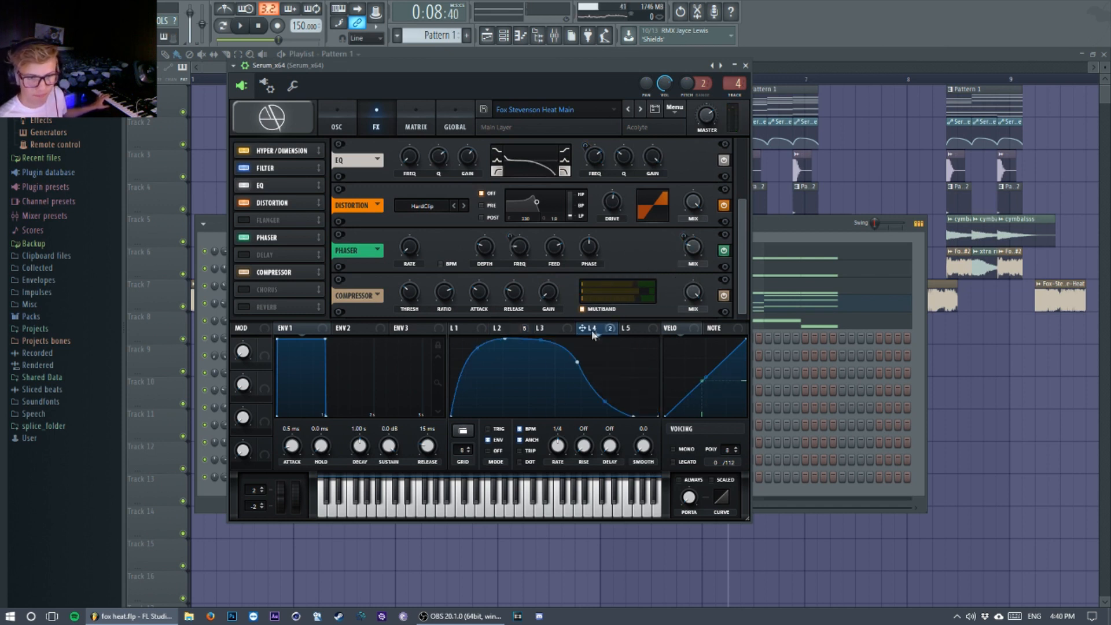
{"action": "left_click", "coordinate": [339, 124]}
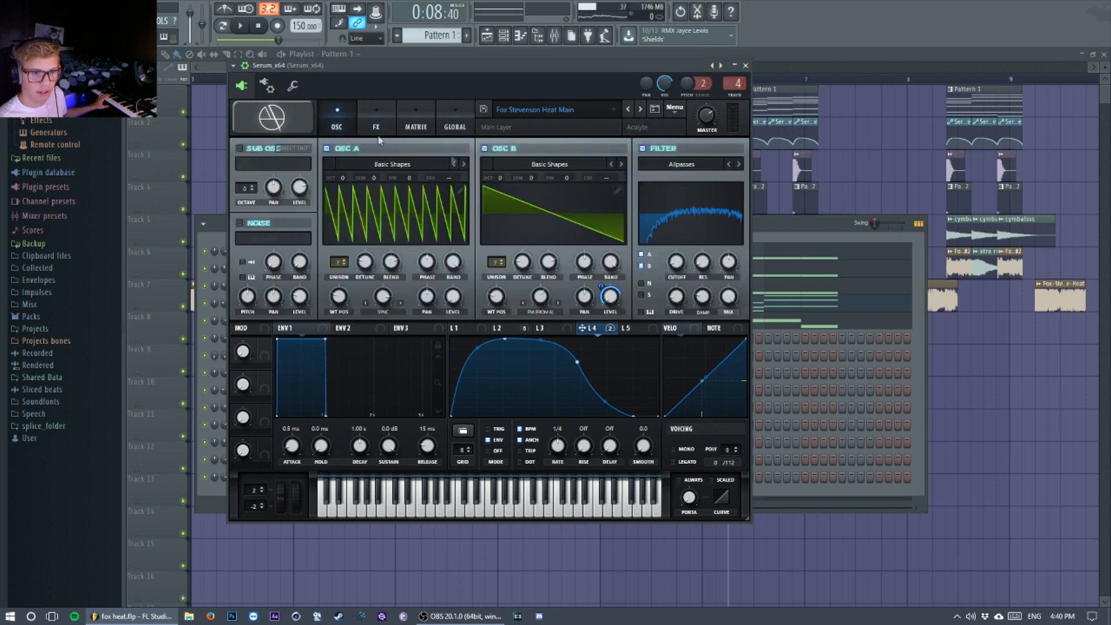
{"action": "right_click", "coordinate": [601, 285]}
{"action": "left_click", "coordinate": [601, 286]}
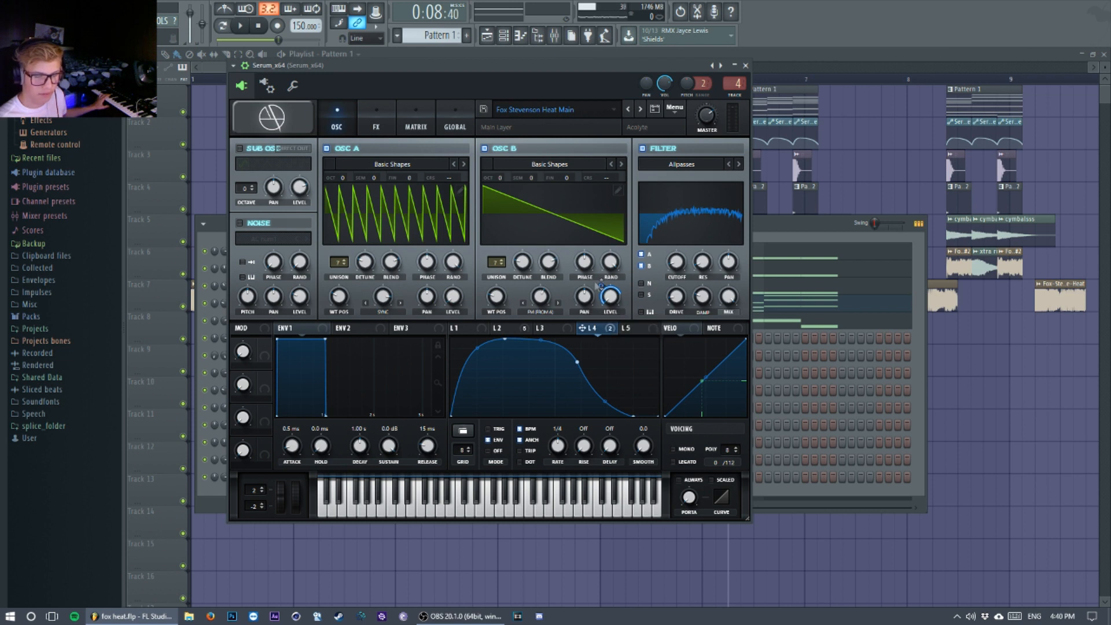
Review the effects chain with LFO 4 selected, toggling Chorus on and off, and return to the oscillator page
{"action": "left_click", "coordinate": [376, 123]}
{"action": "left_click", "coordinate": [247, 291]}
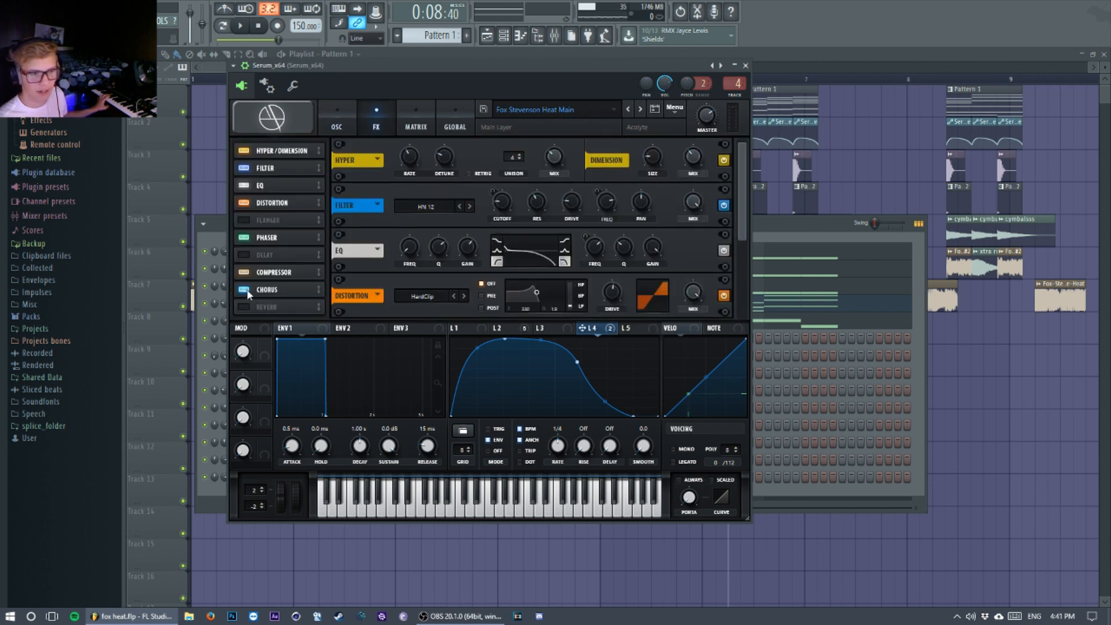
{"action": "left_click", "coordinate": [247, 291]}
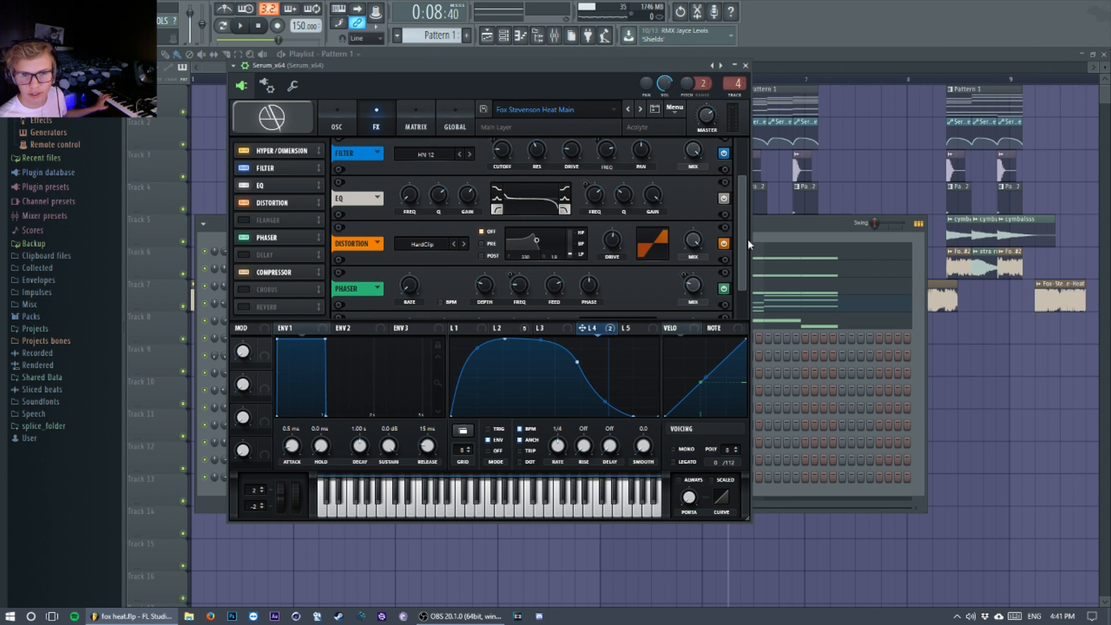
{"action": "left_click_drag", "start_coordinate": [748, 239], "coordinate": [734, 129]}
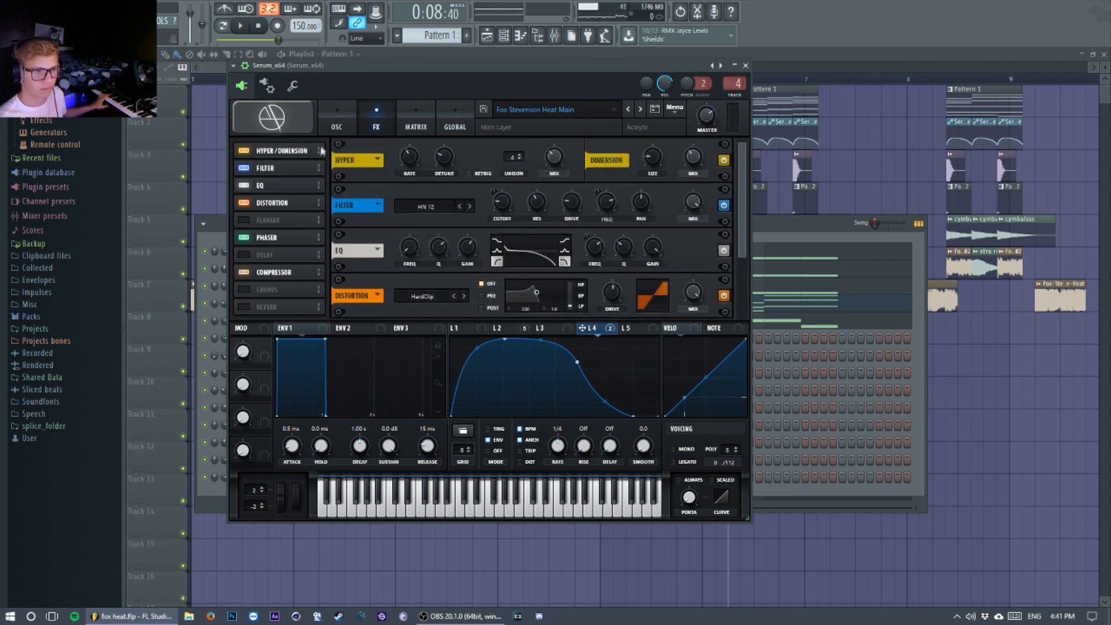
{"action": "left_click", "coordinate": [335, 125]}
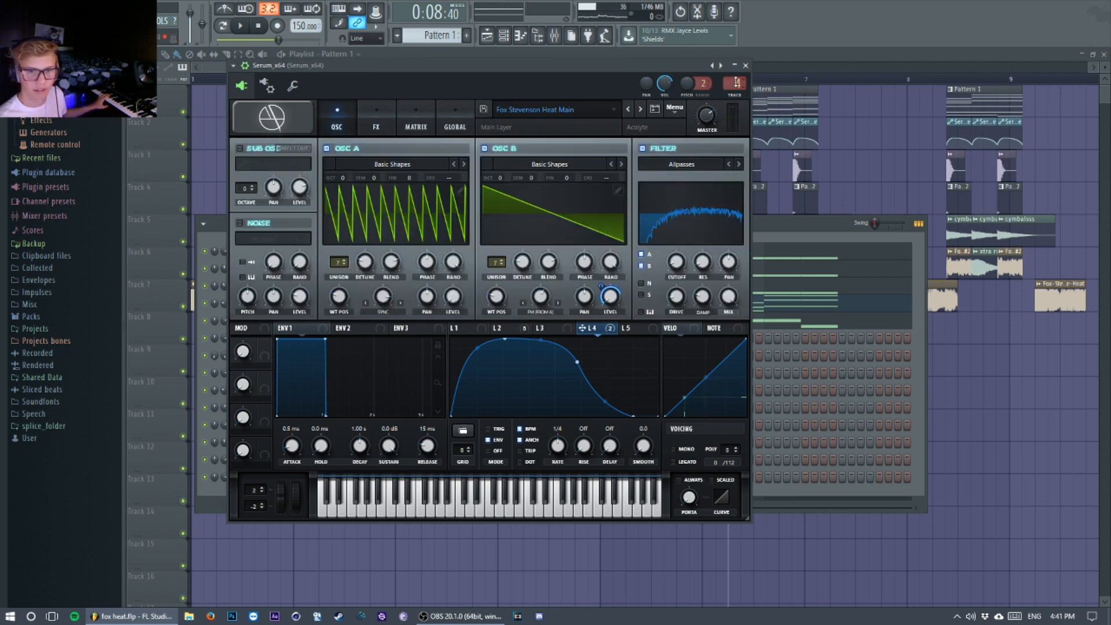
Show the main Serum's mixer track, enable the first FabFilter Pro-Q 2 and examine its low cut and high cut bands
{"action": "double_click", "coordinate": [734, 83]}
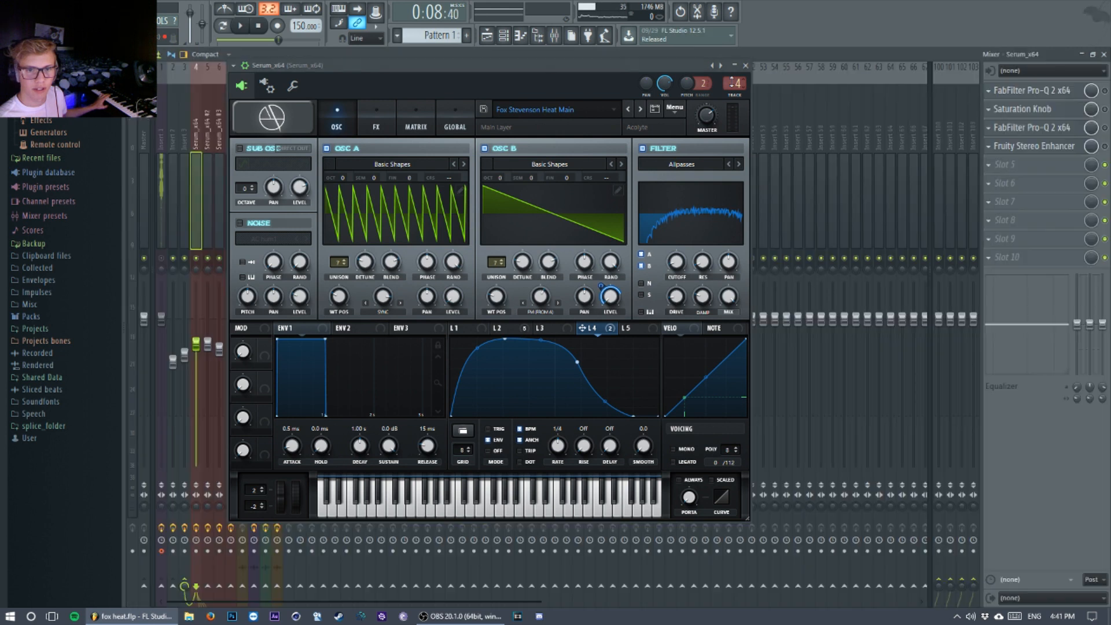
{"action": "left_click", "coordinate": [746, 64]}
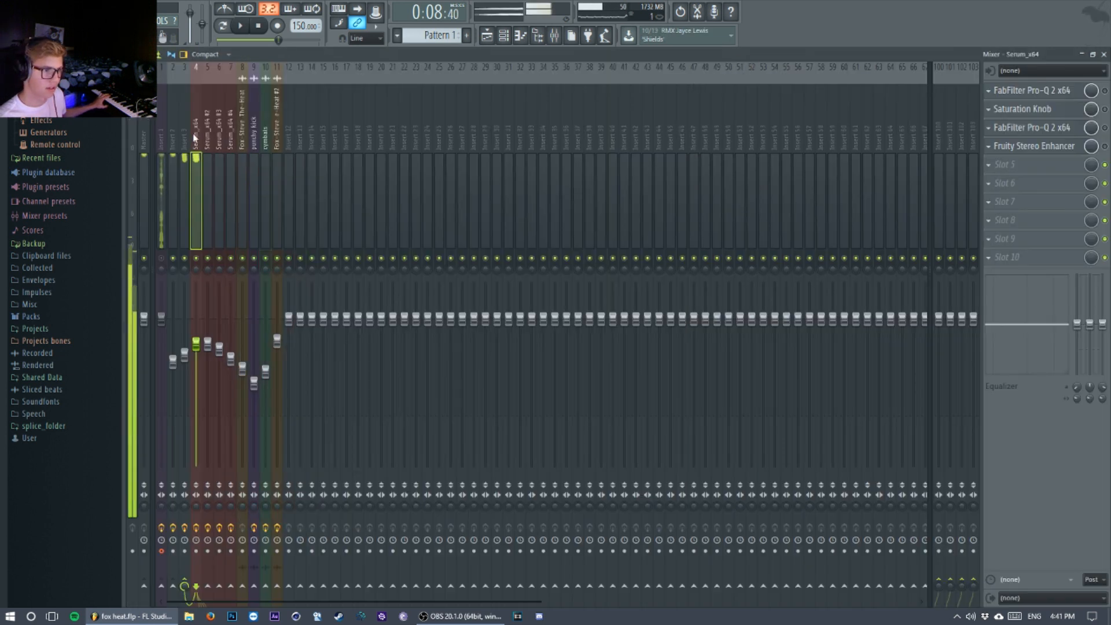
{"action": "left_click", "coordinate": [1105, 90]}
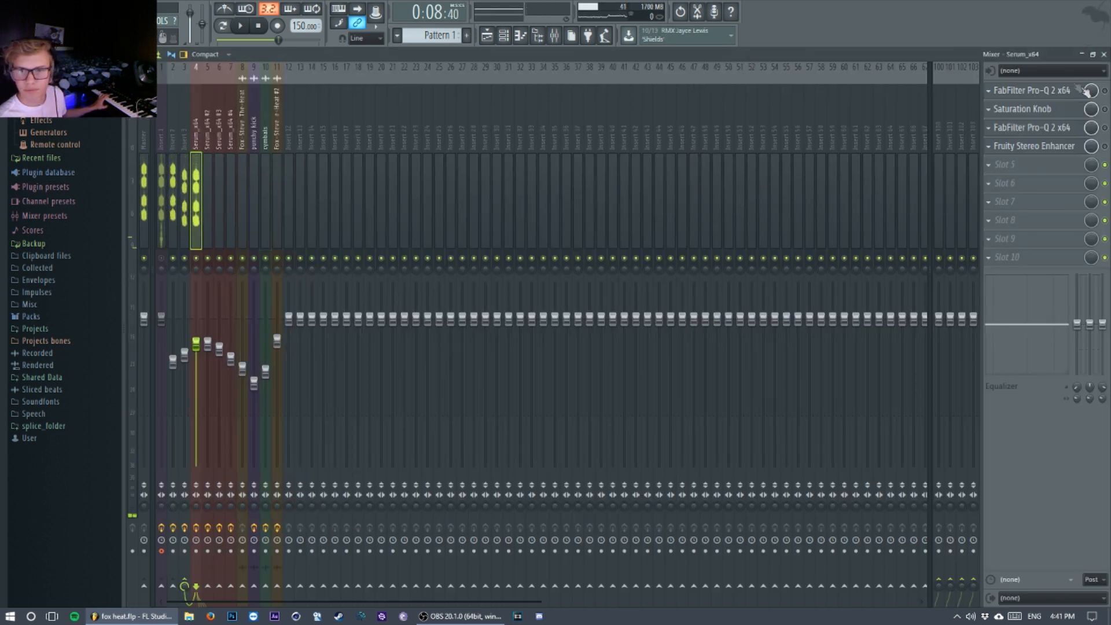
{"action": "left_click", "coordinate": [1068, 91]}
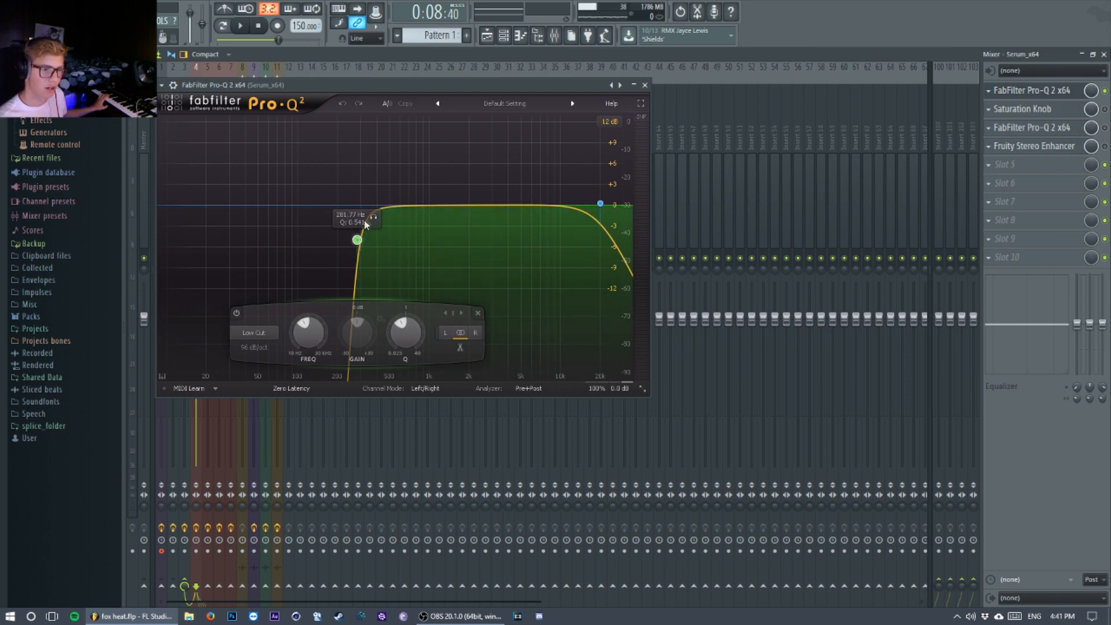
{"action": "left_click", "coordinate": [601, 204]}
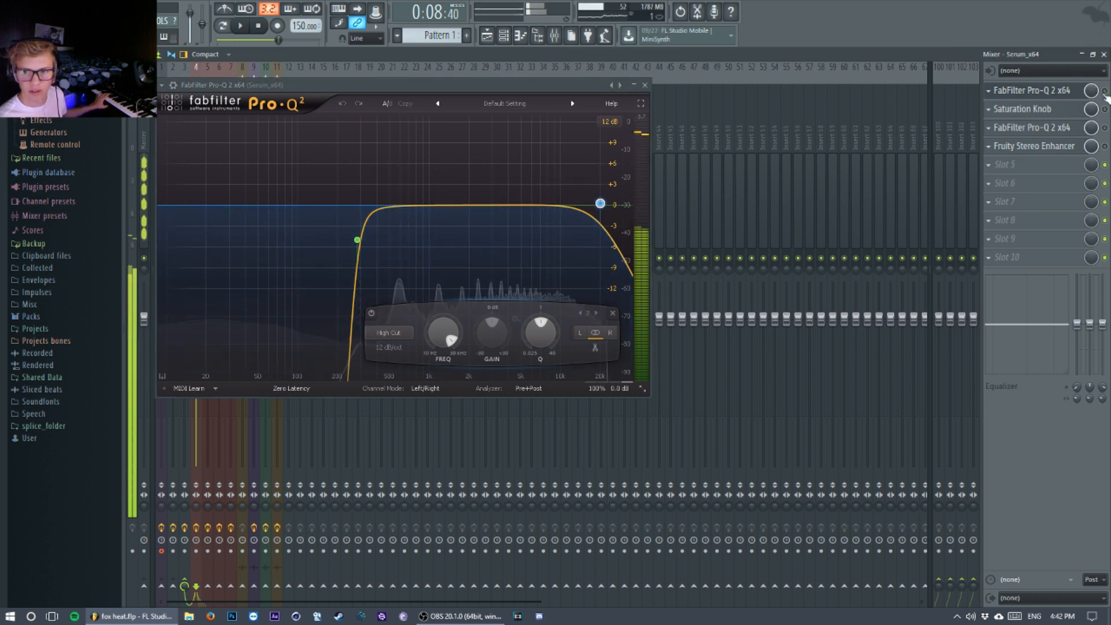
{"action": "left_click", "coordinate": [644, 85]}
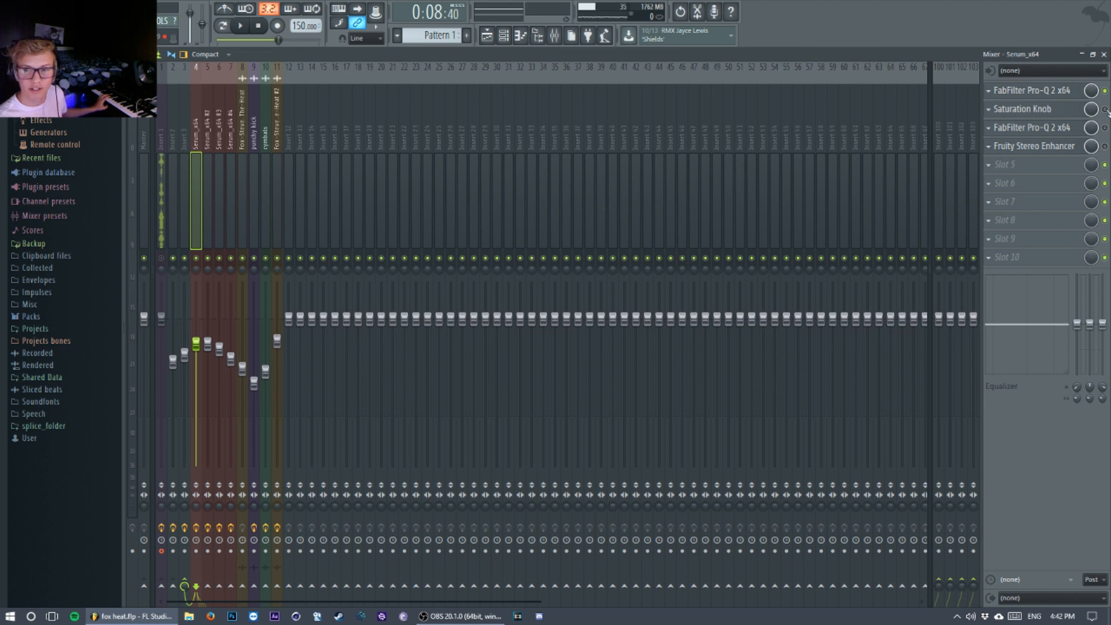
Enable the Saturation Knob on the Serum track and examine its saturation amount and type
{"action": "left_click", "coordinate": [1046, 110]}
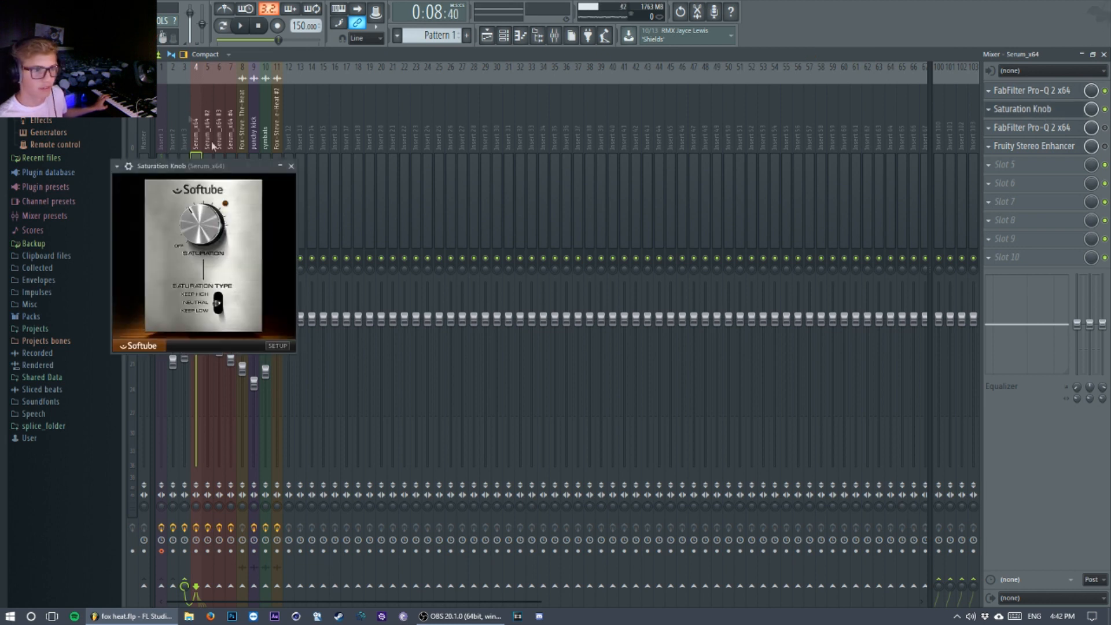
{"action": "left_click_drag", "start_coordinate": [243, 168], "coordinate": [504, 118]}
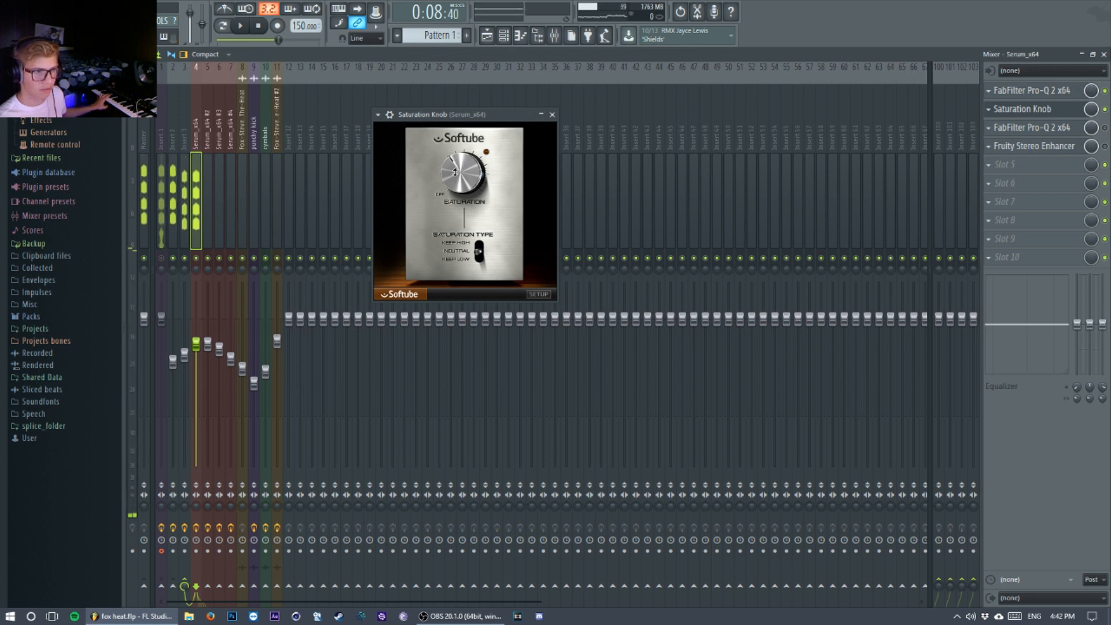
{"action": "left_click", "coordinate": [552, 115]}
Enable the second FabFilter Pro-Q 2 on the Serum track and examine its low cut, bell and high cut bands
{"action": "left_click", "coordinate": [1057, 130]}
{"action": "left_click_drag", "start_coordinate": [335, 60], "coordinate": [412, 48]}
{"action": "left_click", "coordinate": [303, 172]}
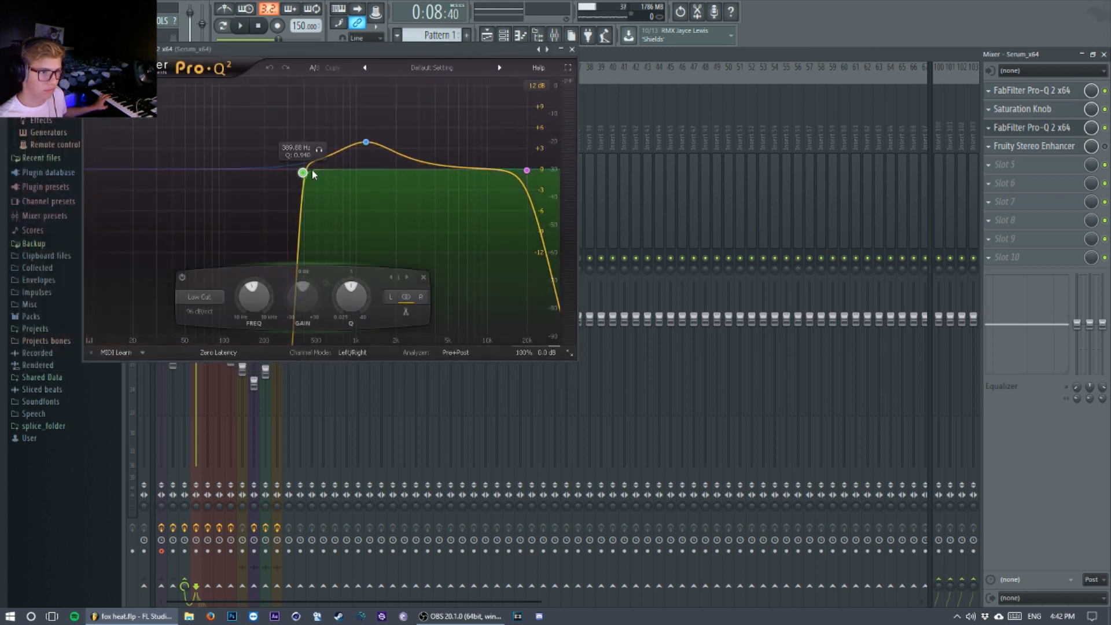
{"action": "left_click", "coordinate": [365, 143]}
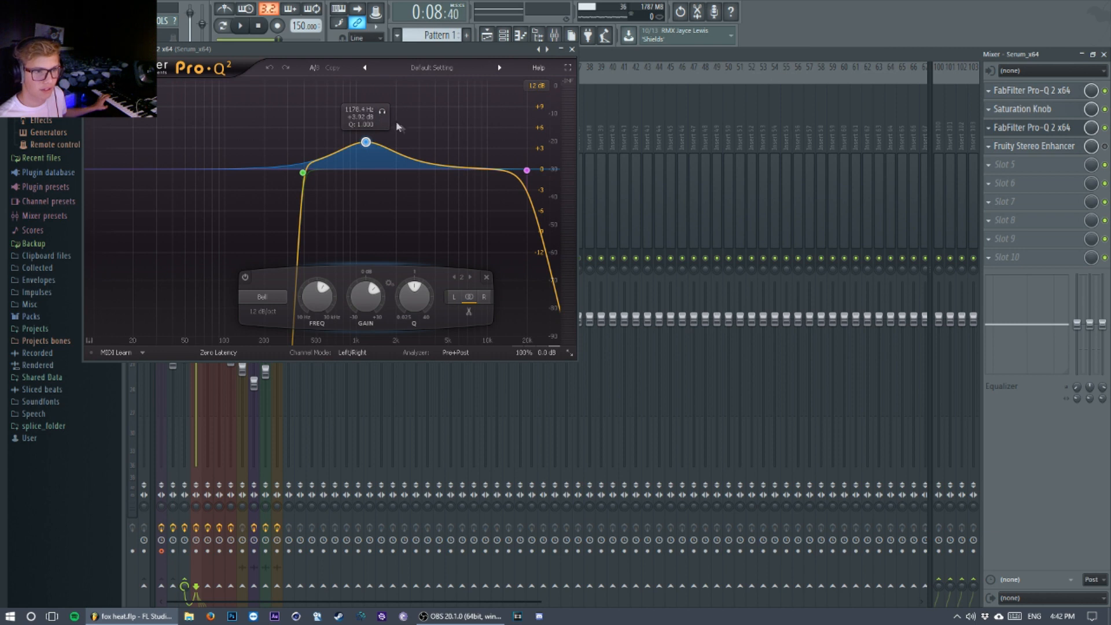
{"action": "left_click", "coordinate": [526, 171]}
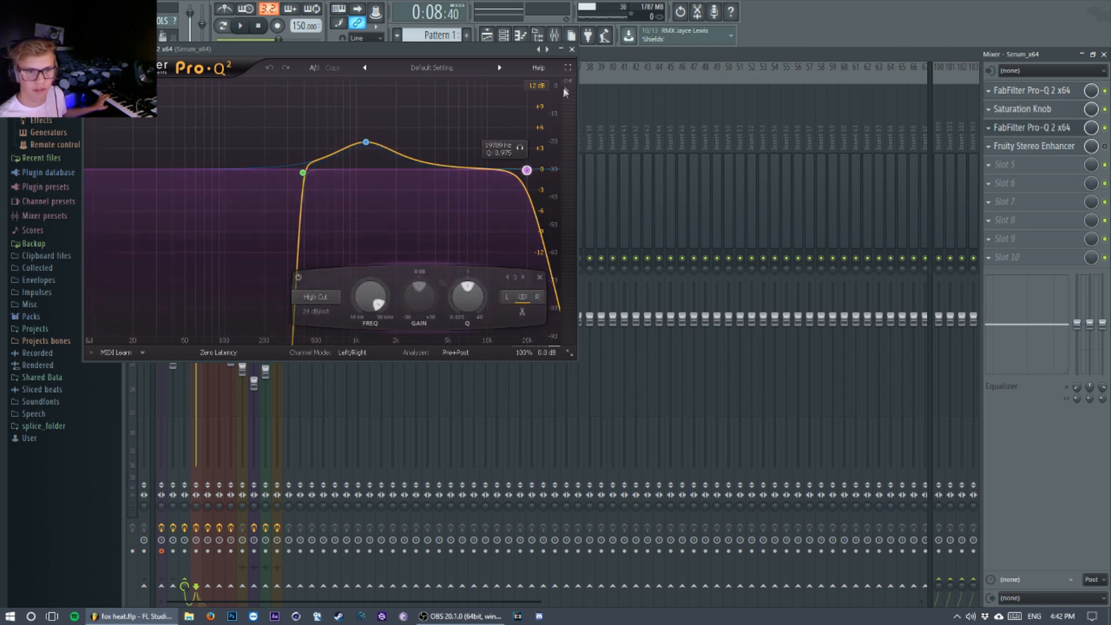
{"action": "left_click", "coordinate": [801, 114]}
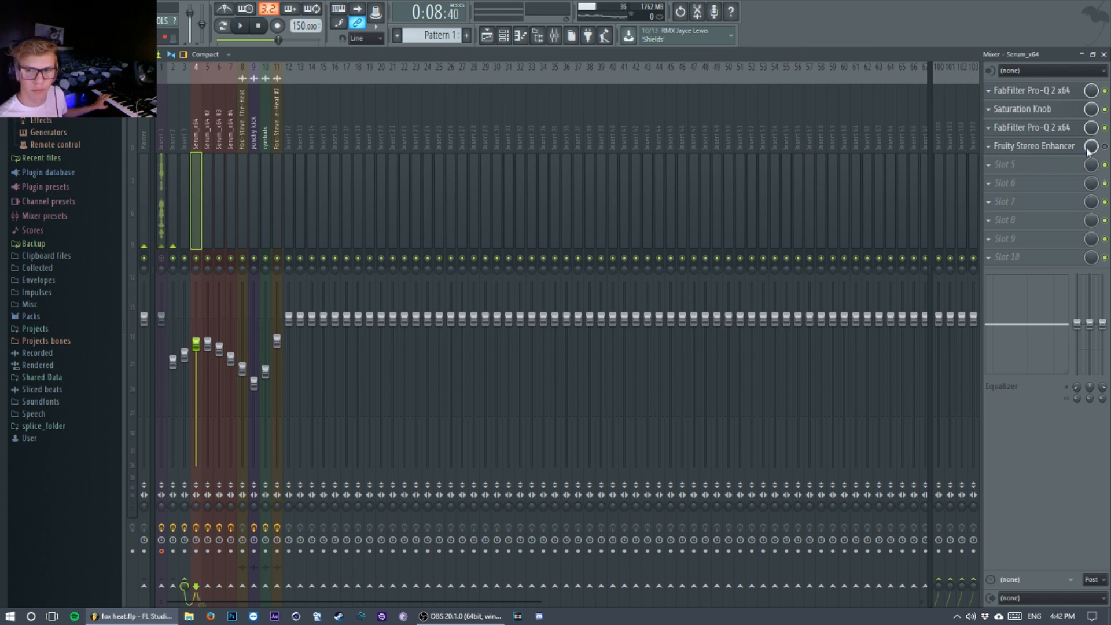
Enable the Fruity Stereo Enhancer on the Serum track and examine its settings
{"action": "left_click", "coordinate": [1034, 146]}
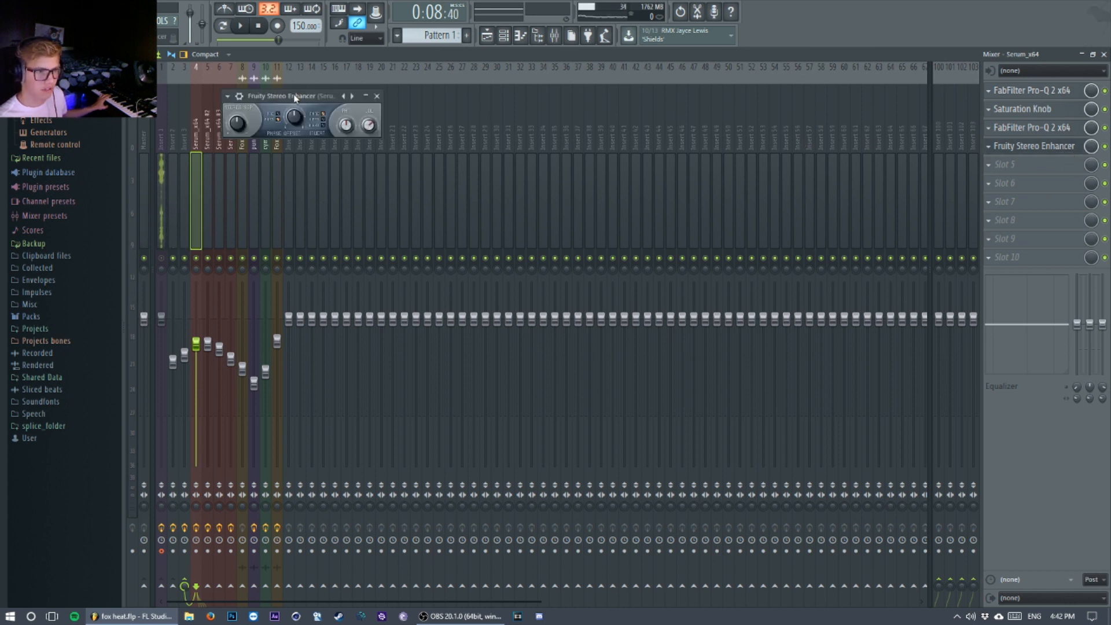
{"action": "left_click_drag", "start_coordinate": [291, 93], "coordinate": [381, 86]}
{"action": "left_click", "coordinate": [467, 88]}
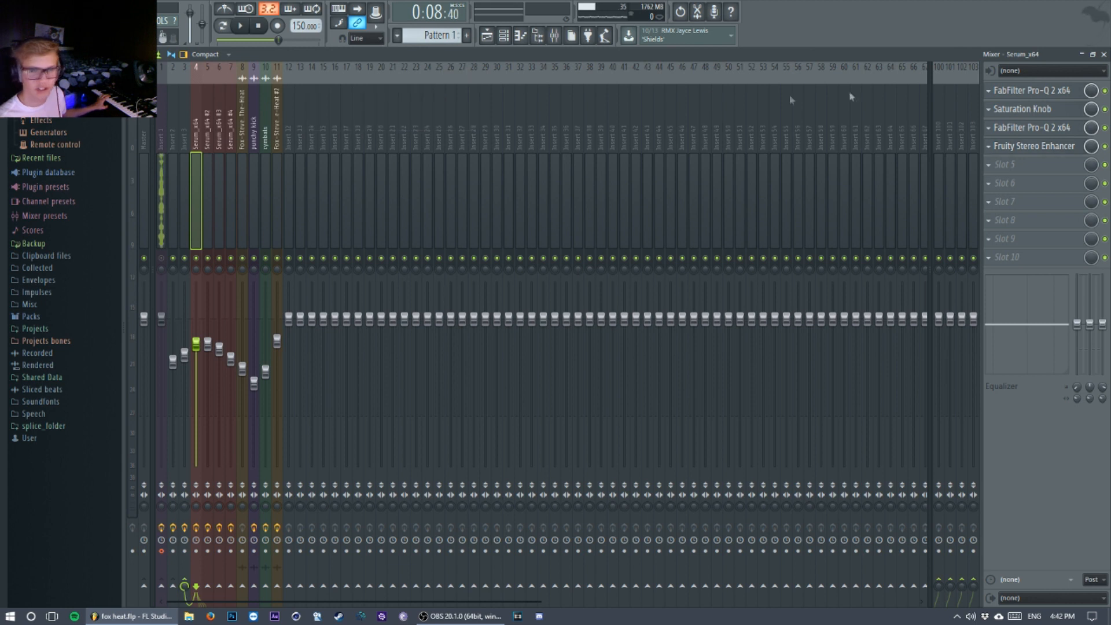
{"action": "left_click", "coordinate": [1036, 146]}
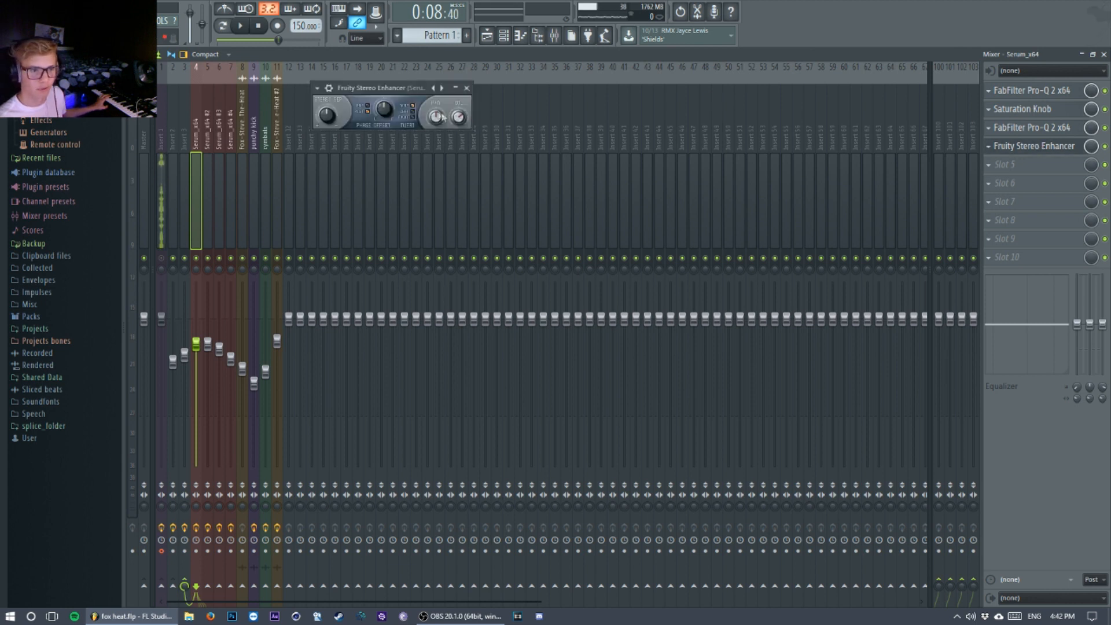
{"action": "left_click", "coordinate": [466, 89]}
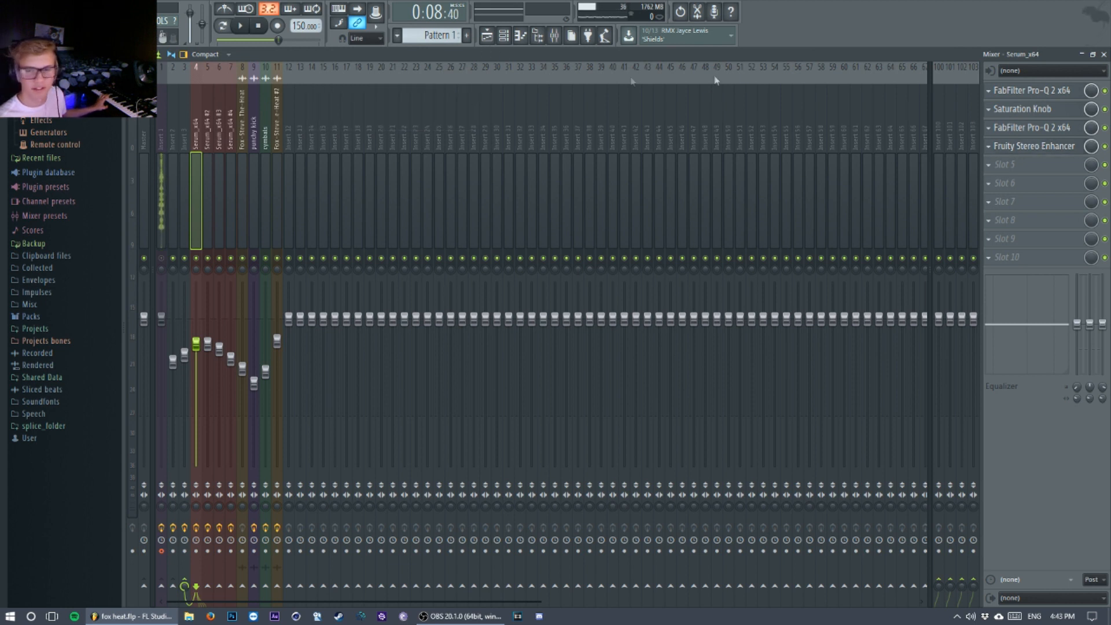
Select mixer track Insert 3, enable its Saturation Knob and examine the saturation amount and type
{"action": "left_click", "coordinate": [184, 202]}
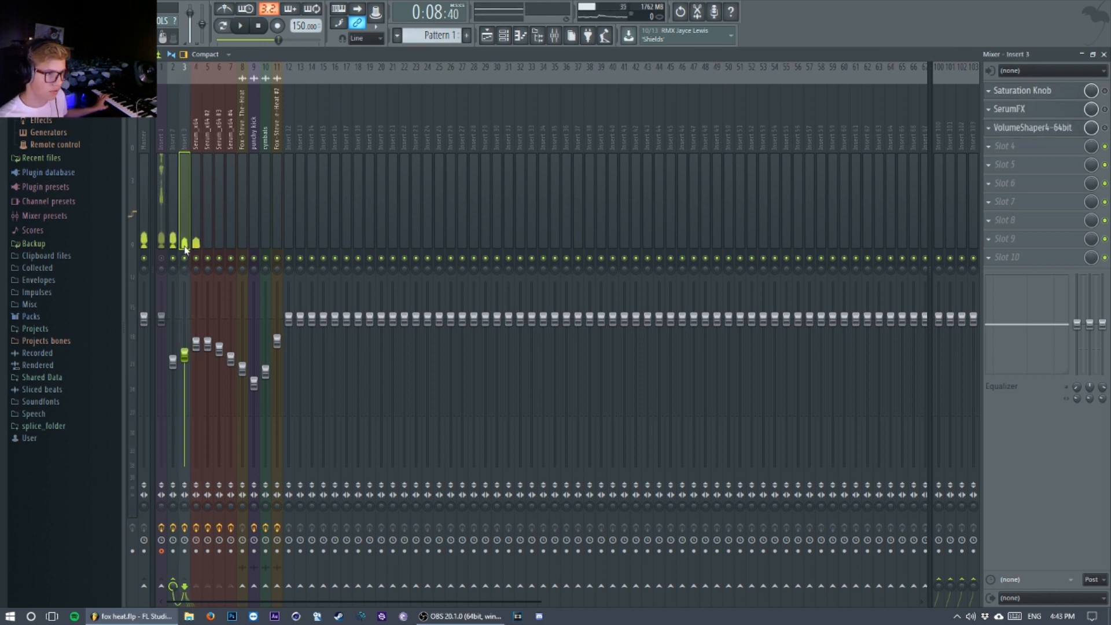
{"action": "left_click", "coordinate": [197, 168]}
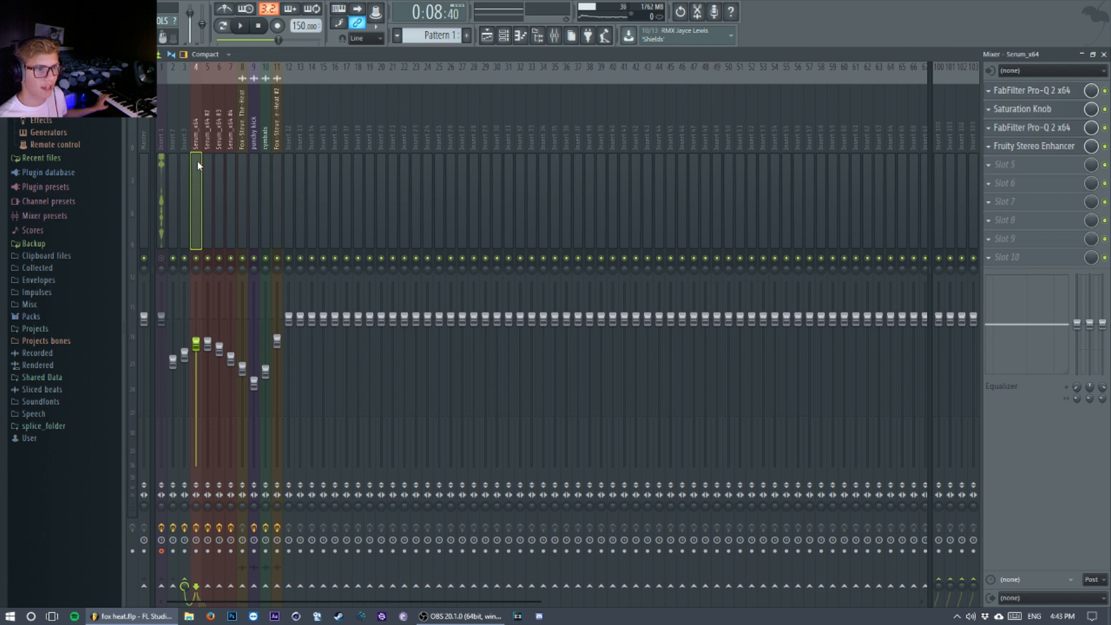
{"action": "left_click", "coordinate": [187, 207]}
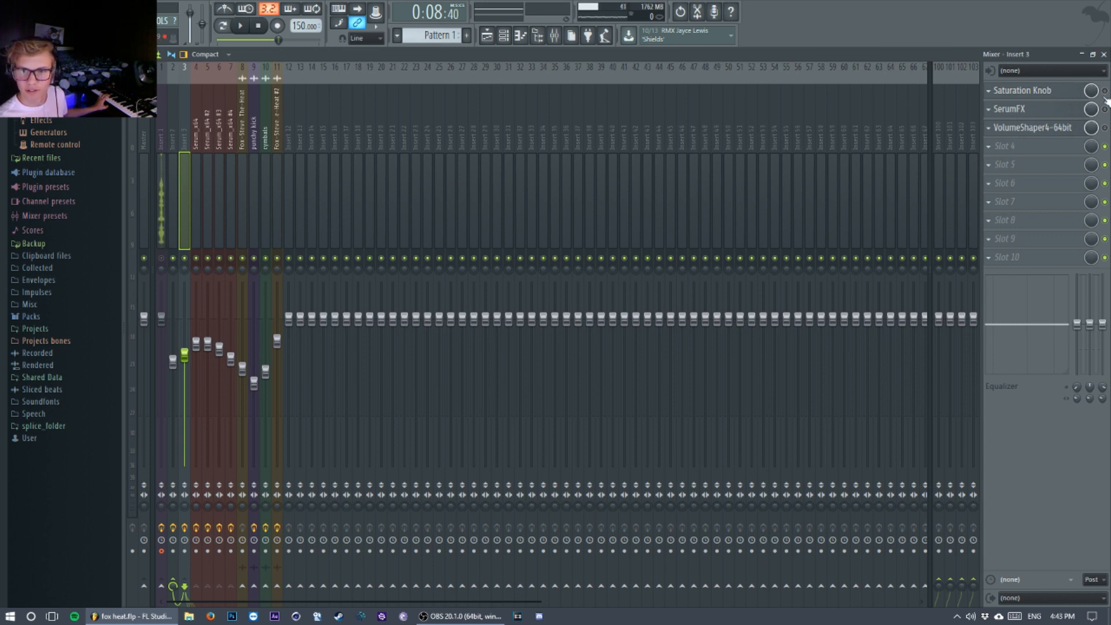
{"action": "left_click", "coordinate": [1043, 91]}
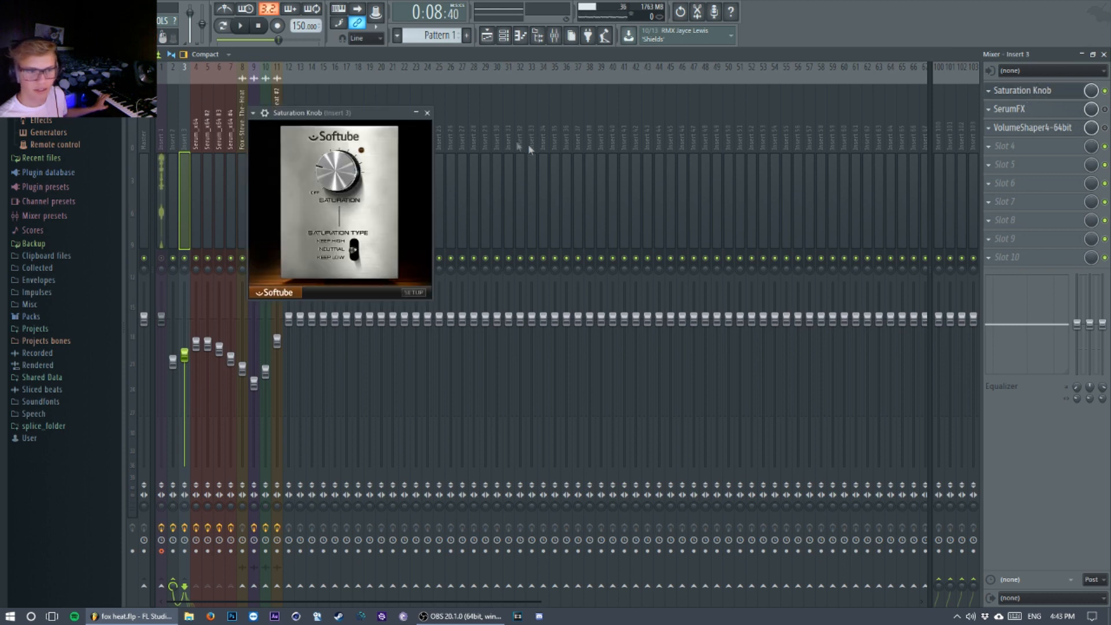
{"action": "left_click_drag", "start_coordinate": [367, 114], "coordinate": [404, 107]}
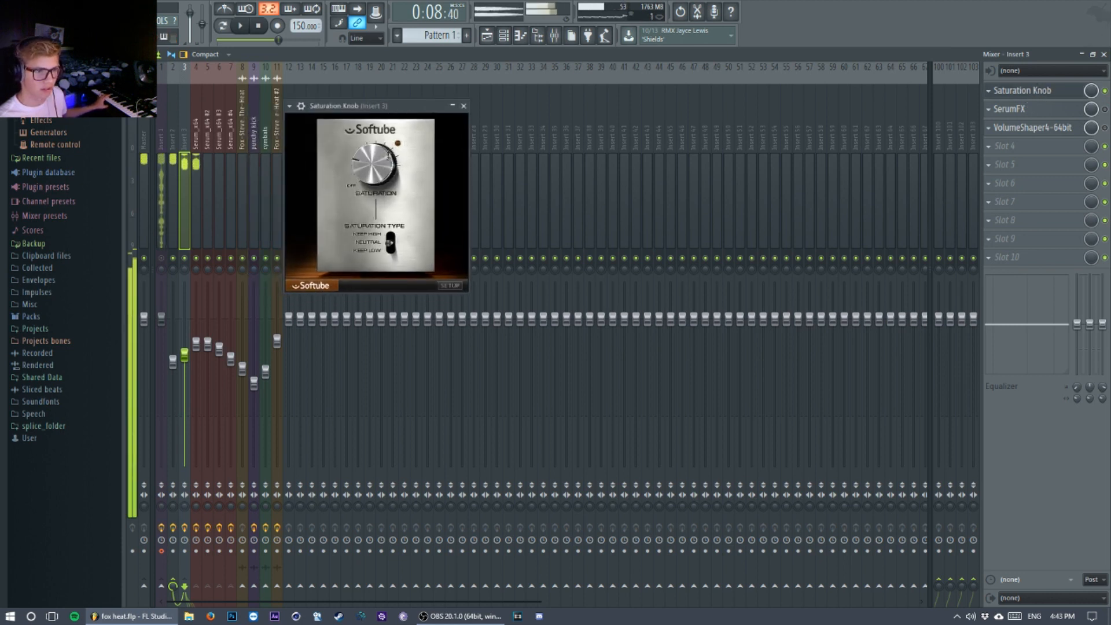
{"action": "left_click", "coordinate": [463, 106]}
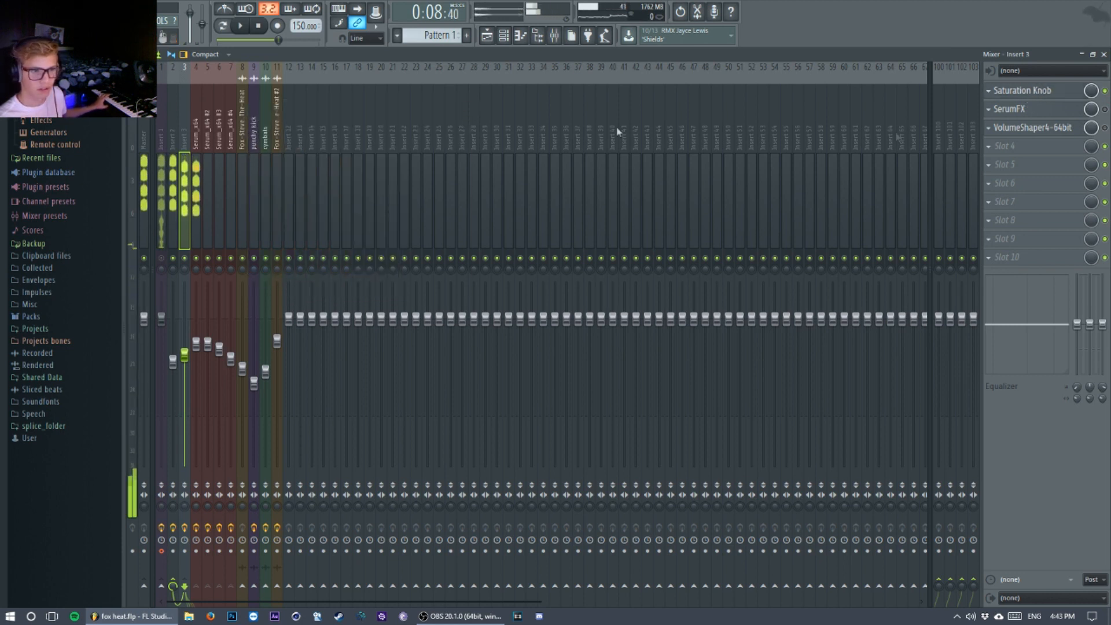
Enable SerumFX on Insert 3 and examine its multiband compressor's threshold, ratio and release settings
{"action": "left_click", "coordinate": [1062, 110]}
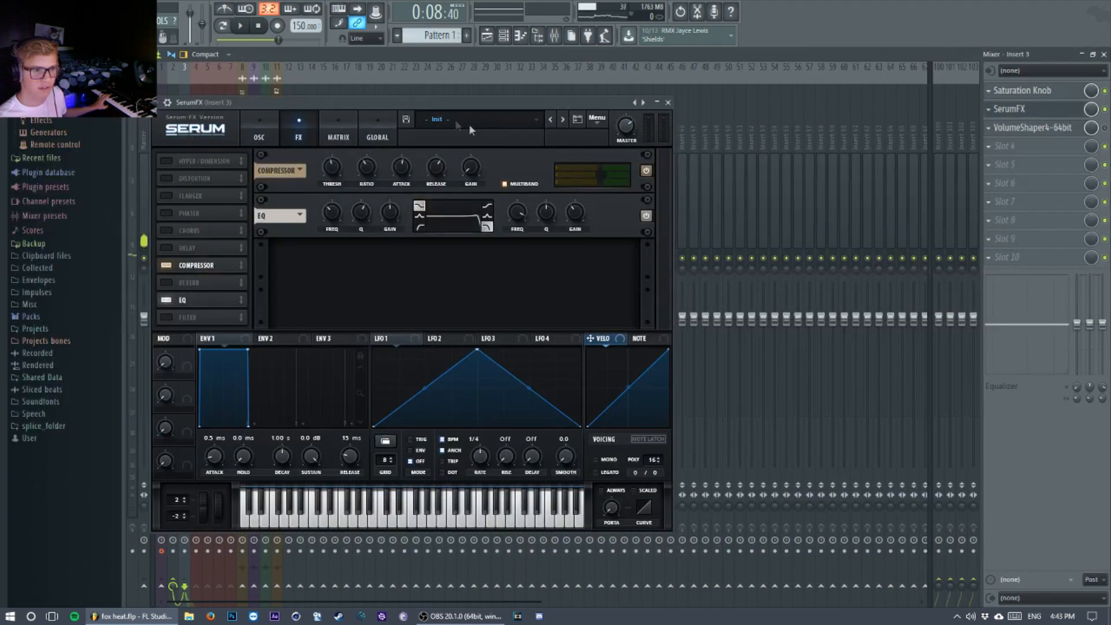
{"action": "left_click_drag", "start_coordinate": [445, 102], "coordinate": [481, 95]}
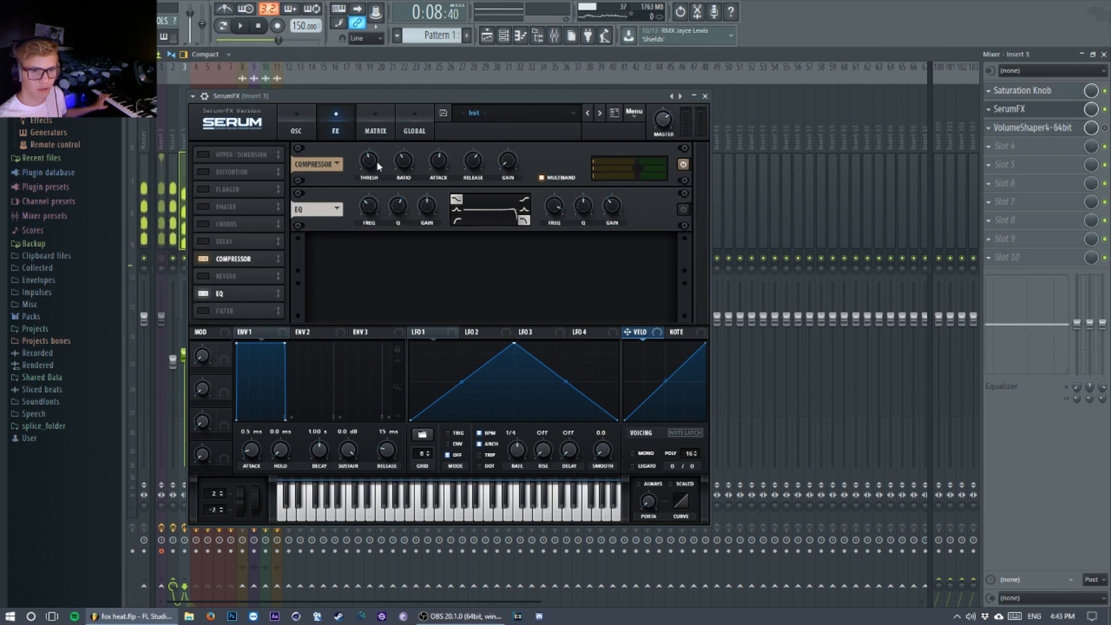
{"action": "mouse_move", "coordinate": [373, 160]}
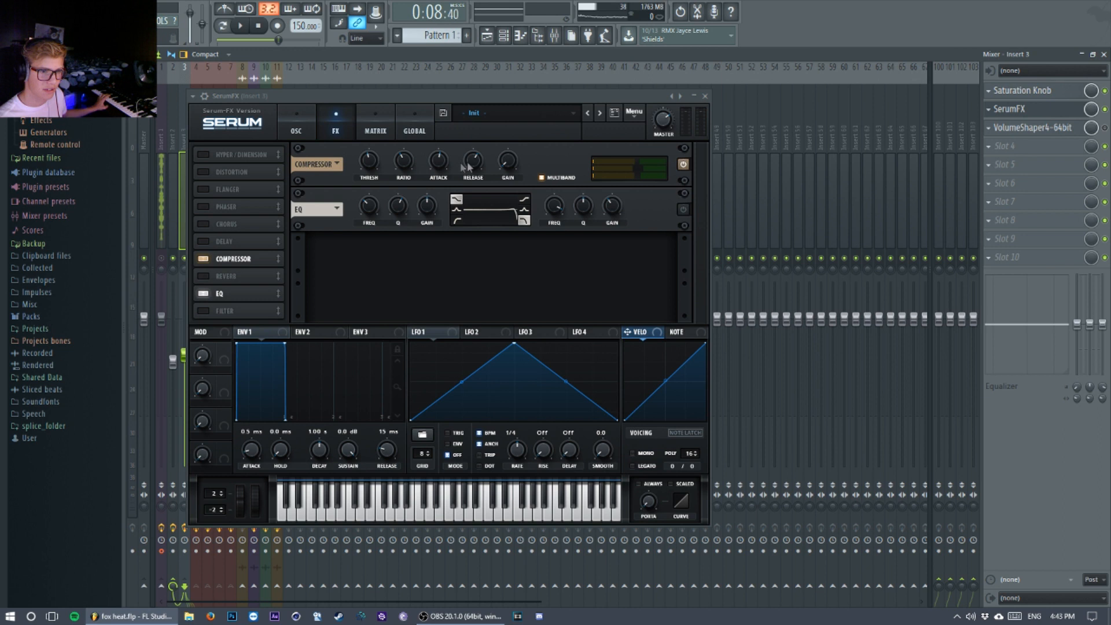
{"action": "mouse_move", "coordinate": [406, 155]}
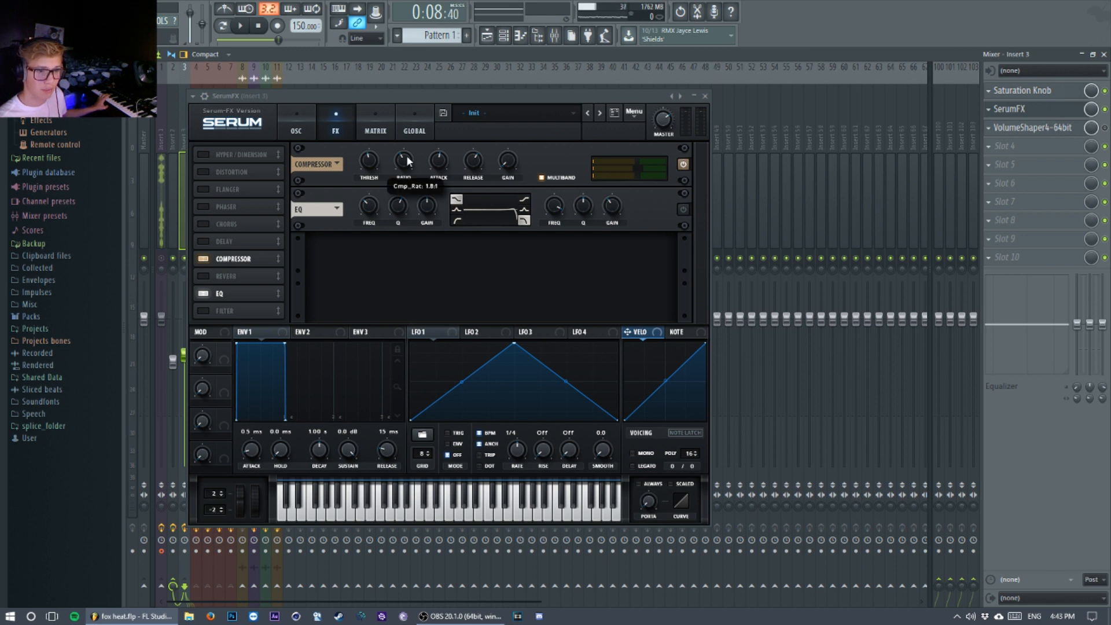
{"action": "mouse_move", "coordinate": [475, 163]}
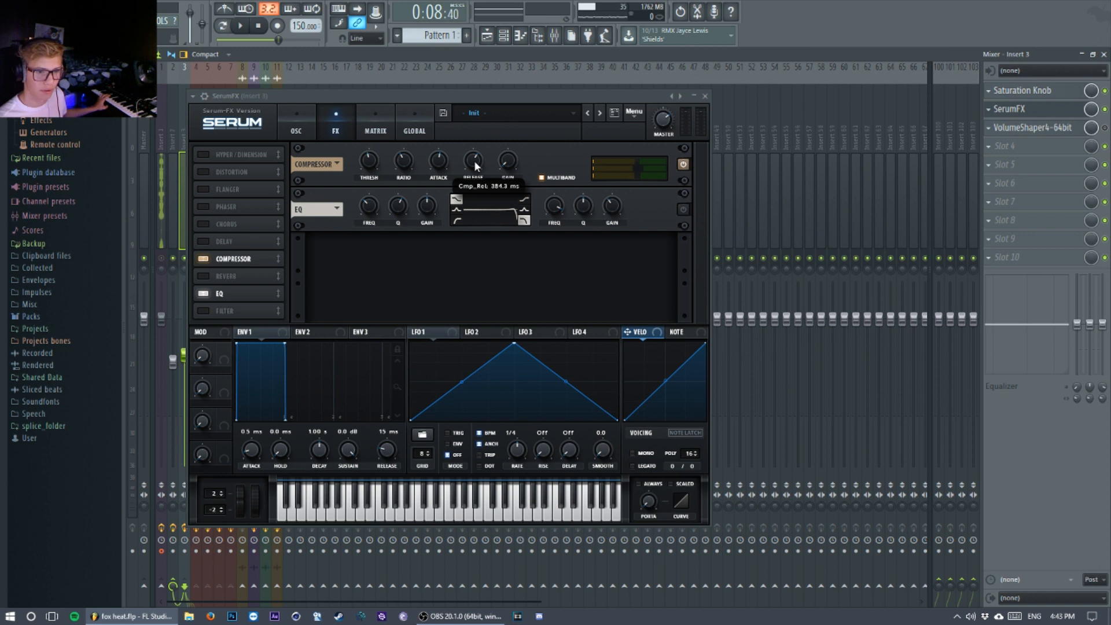
Turn on the EQ module in SerumFX and examine its high band's gain, Q and frequency
{"action": "left_click", "coordinate": [685, 209]}
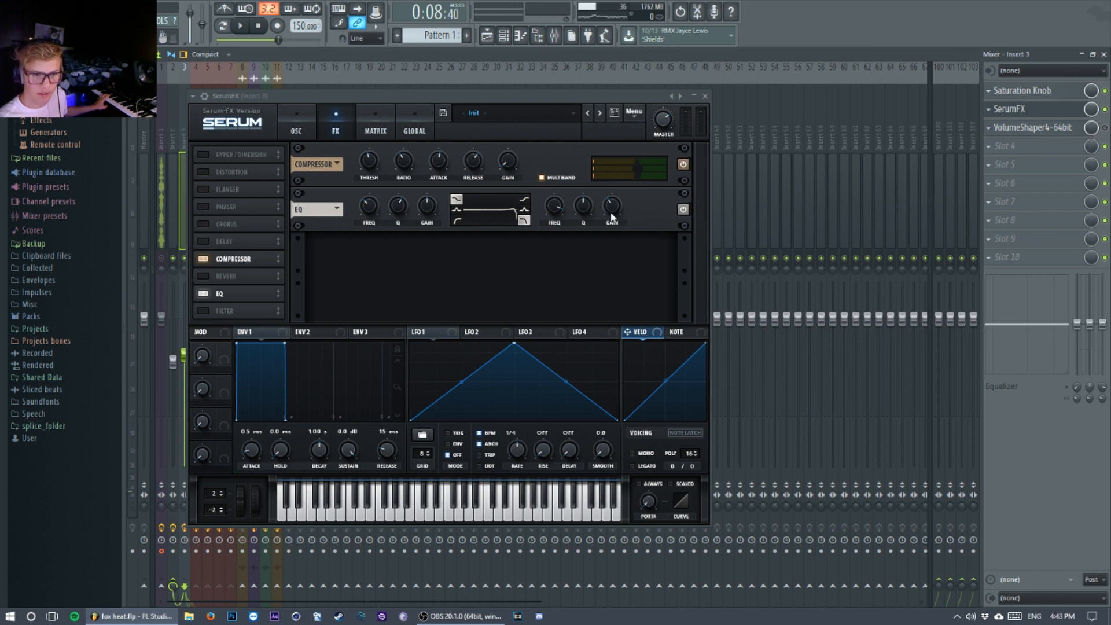
{"action": "mouse_move", "coordinate": [612, 218]}
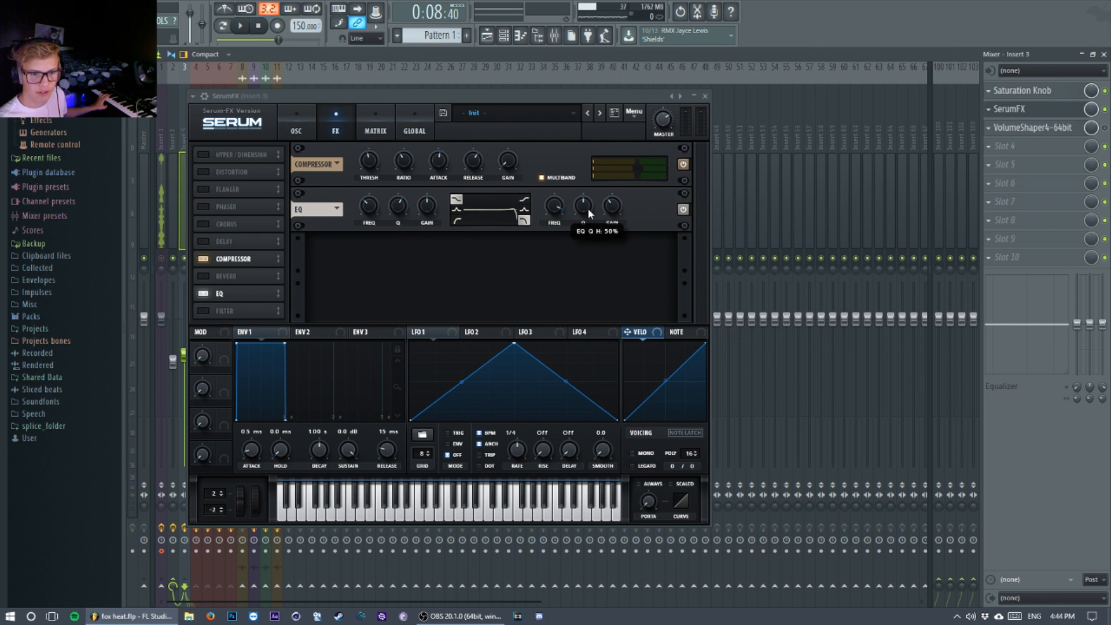
{"action": "mouse_move", "coordinate": [553, 214]}
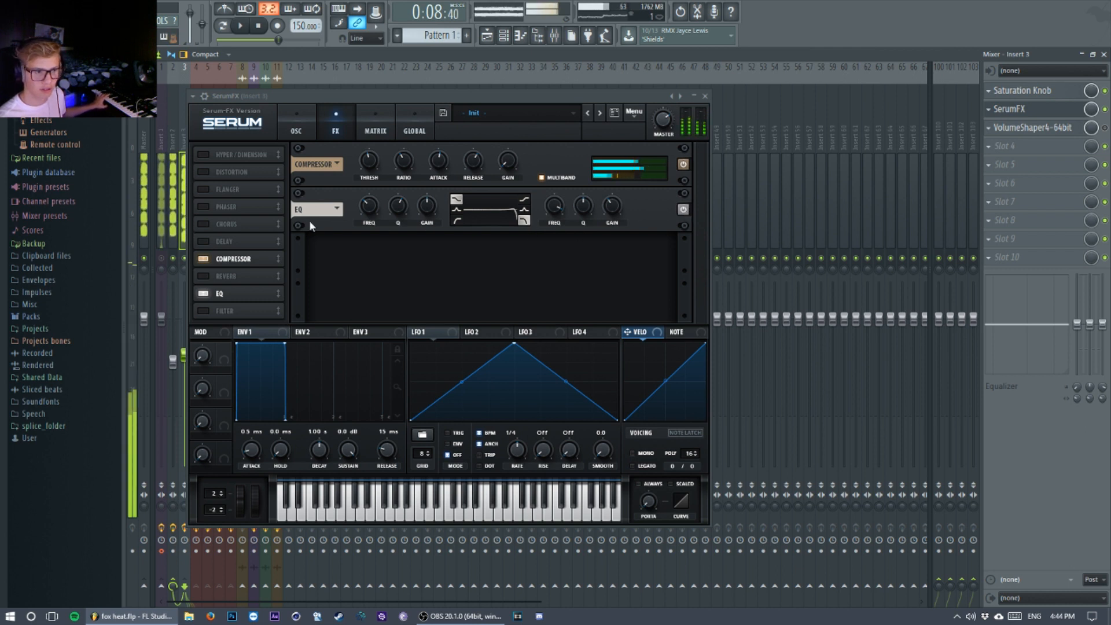
{"action": "left_click", "coordinate": [705, 97]}
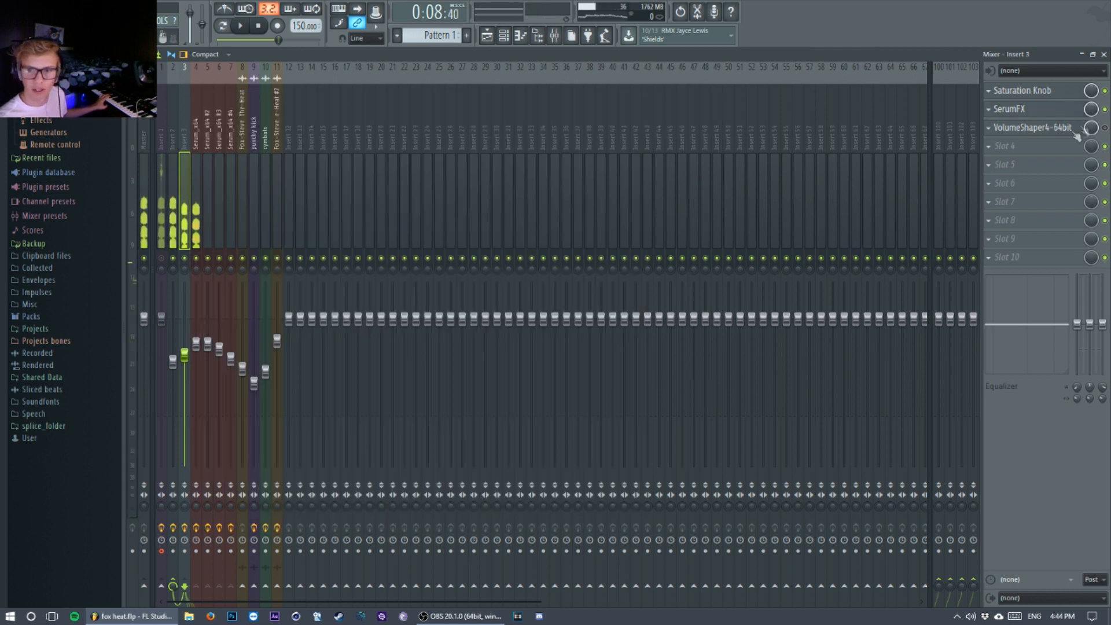
Mute playlist tracks 3, 5 and 6 and play back the remake section with only the remaining tracks
{"action": "left_click", "coordinate": [487, 33]}
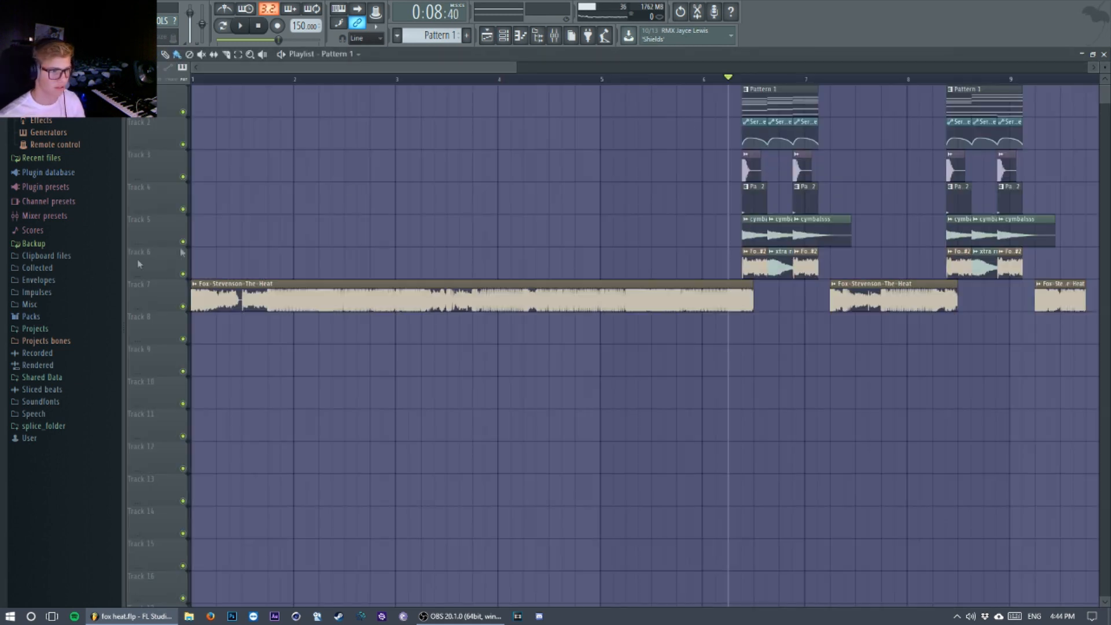
{"action": "left_click", "coordinate": [184, 242]}
{"action": "left_click", "coordinate": [184, 274]}
{"action": "left_click", "coordinate": [184, 178]}
{"action": "key", "text": "space"}
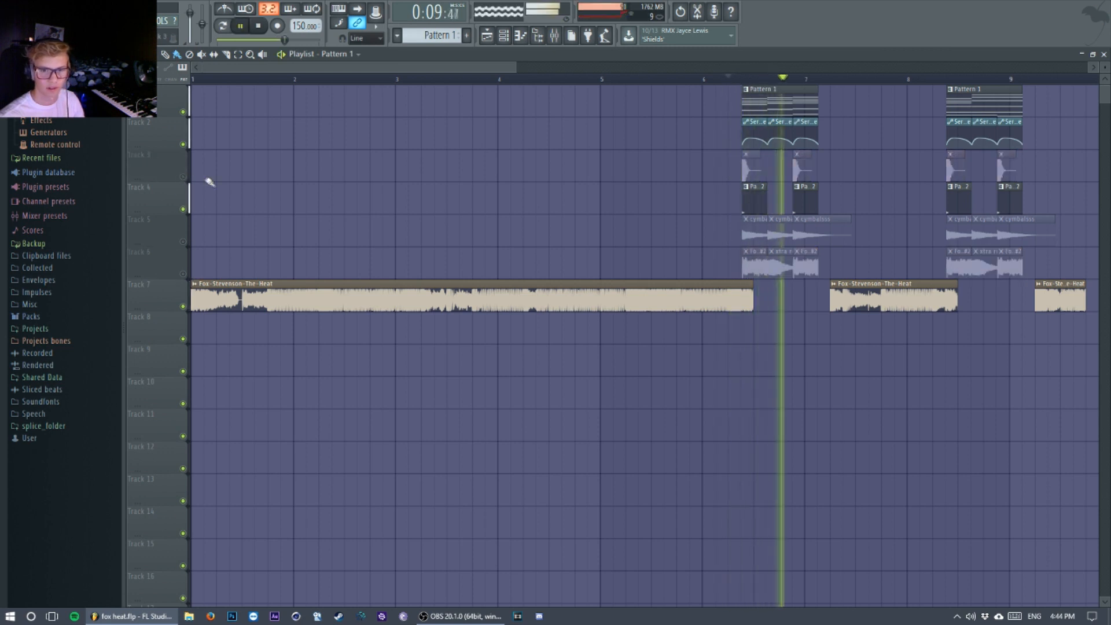
{"action": "key", "text": "space"}
{"action": "key", "text": "space"}
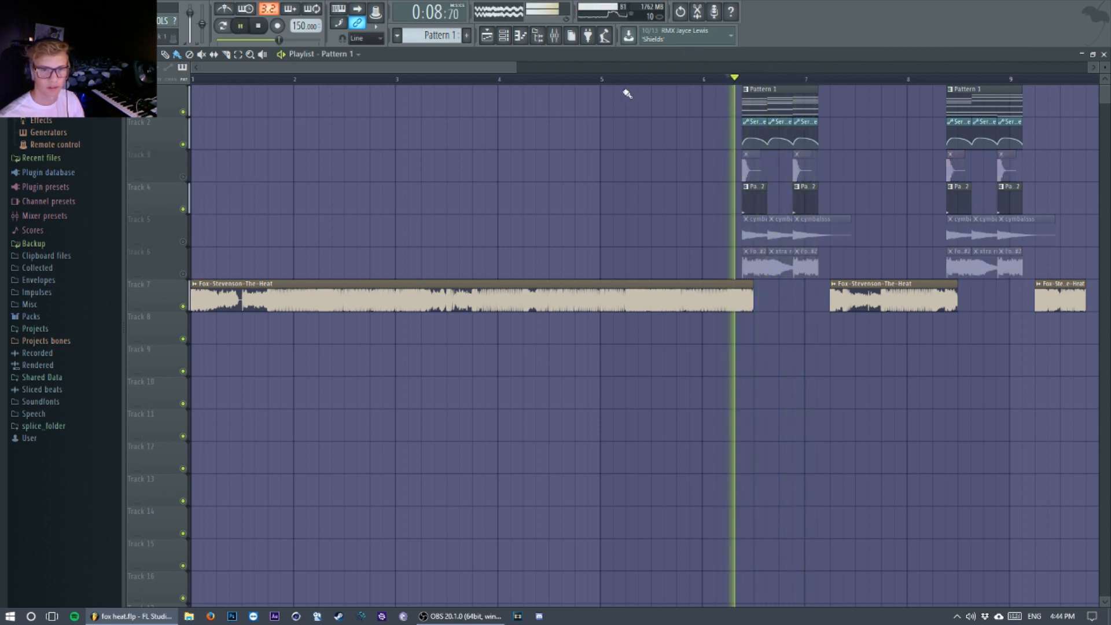
{"action": "key", "text": "space"}
Look through the mixer effect chains of Insert 1, Insert 2 and the first Serum track
{"action": "left_click", "coordinate": [556, 36]}
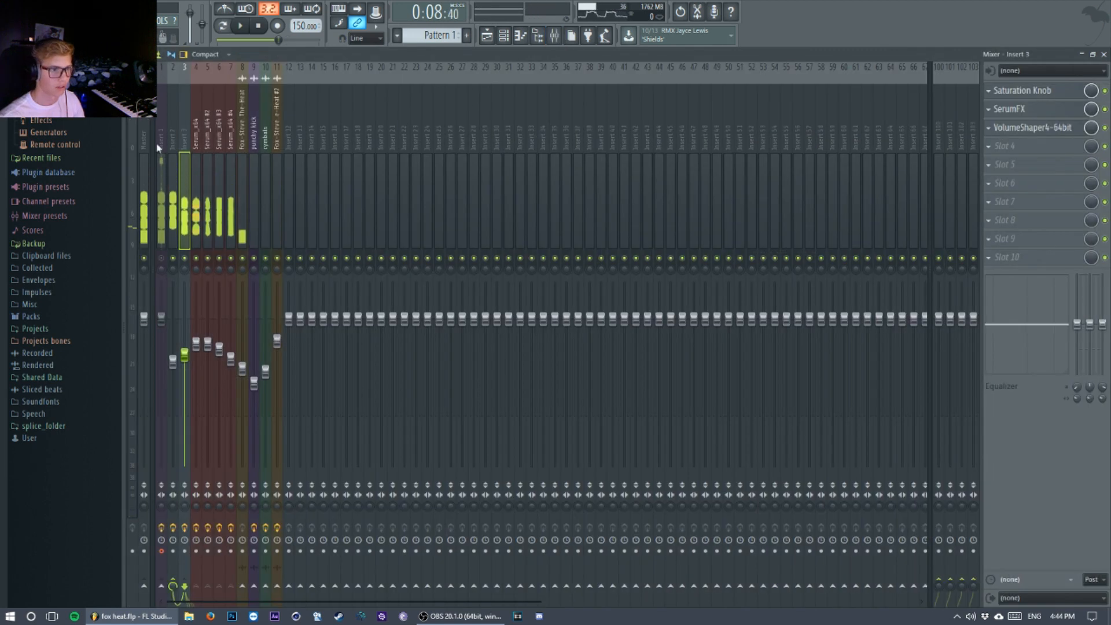
{"action": "left_click", "coordinate": [161, 136]}
{"action": "left_click", "coordinate": [173, 139]}
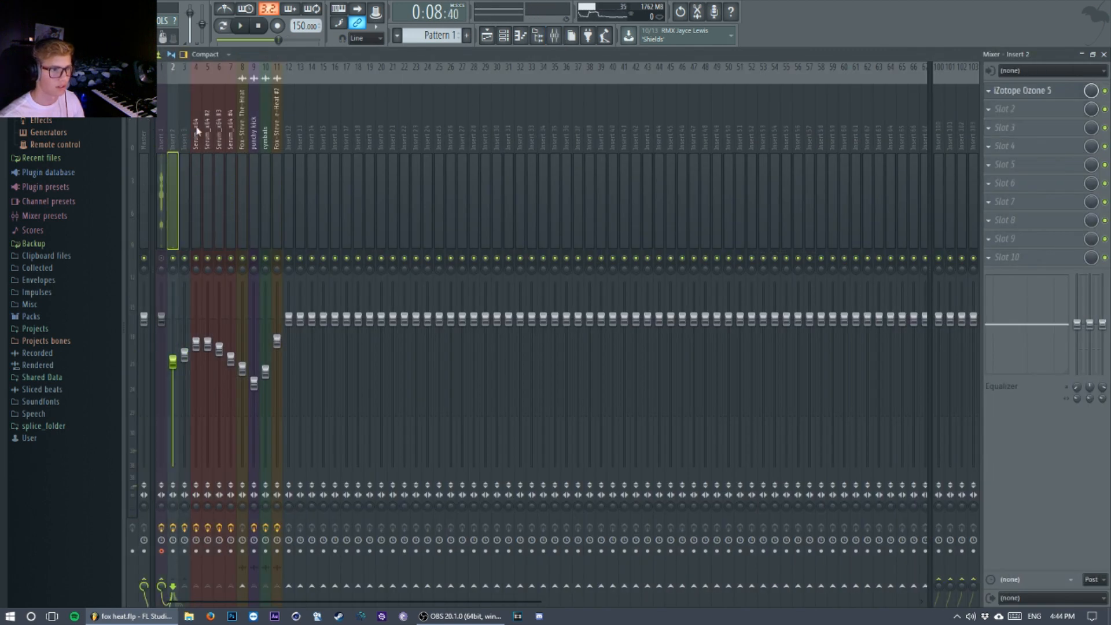
{"action": "left_click", "coordinate": [196, 122]}
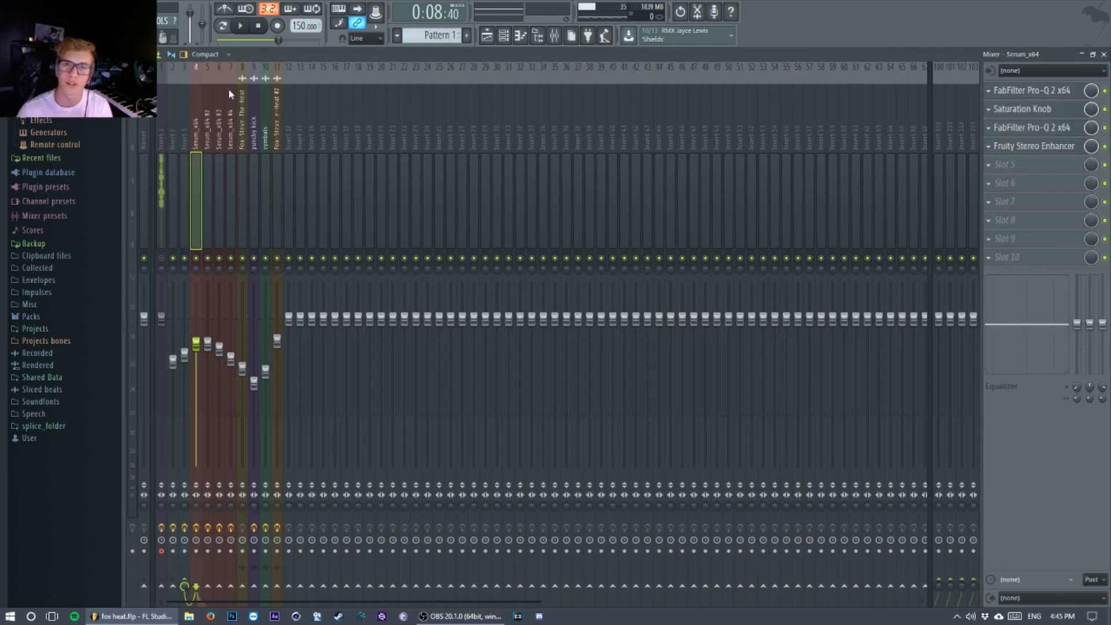